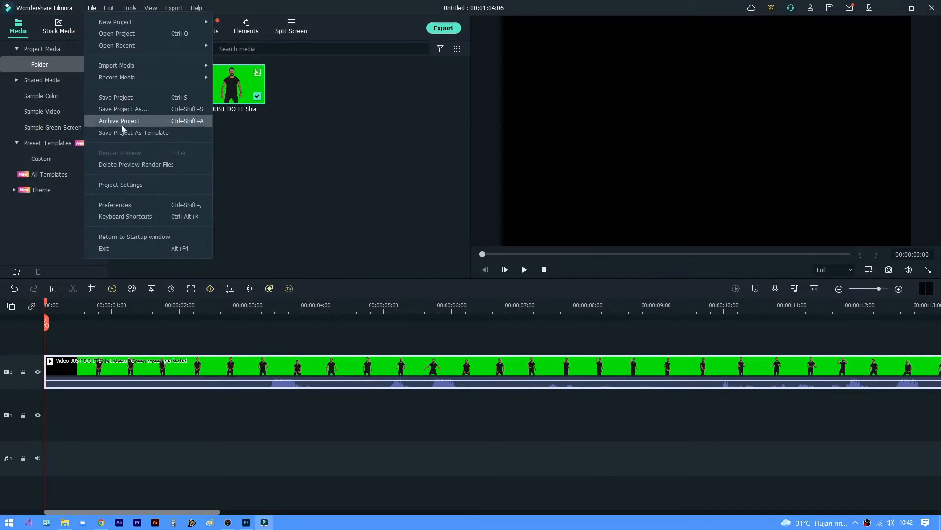
Step: Set the project frame rate to 30 fps in the project settings
click(134, 185)
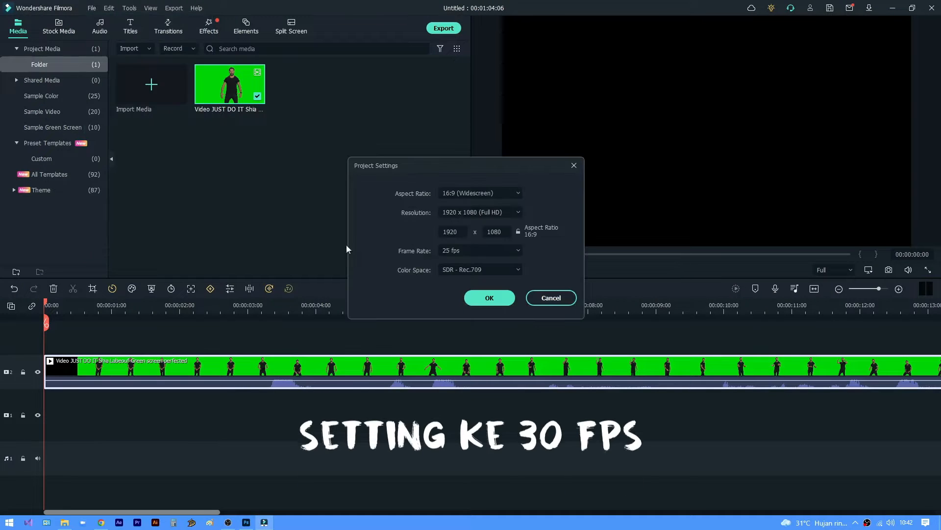
click(457, 250)
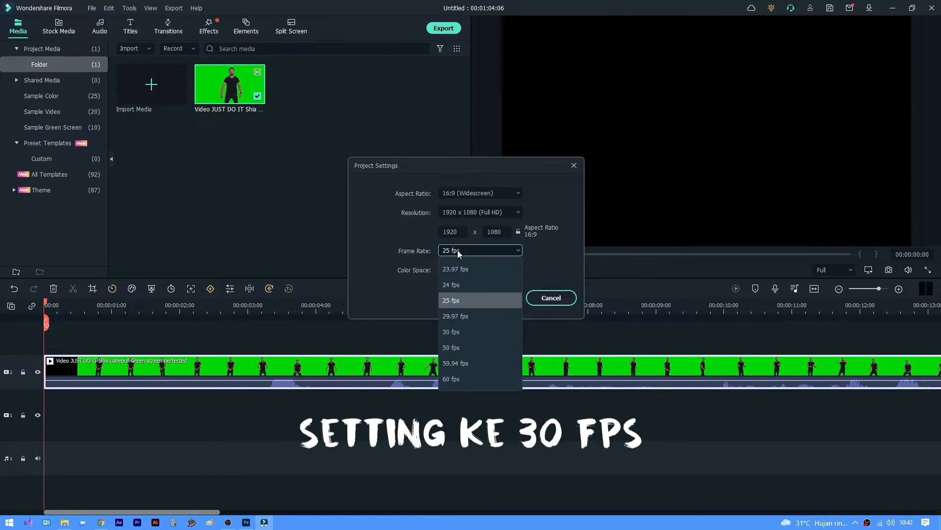
click(455, 332)
click(491, 297)
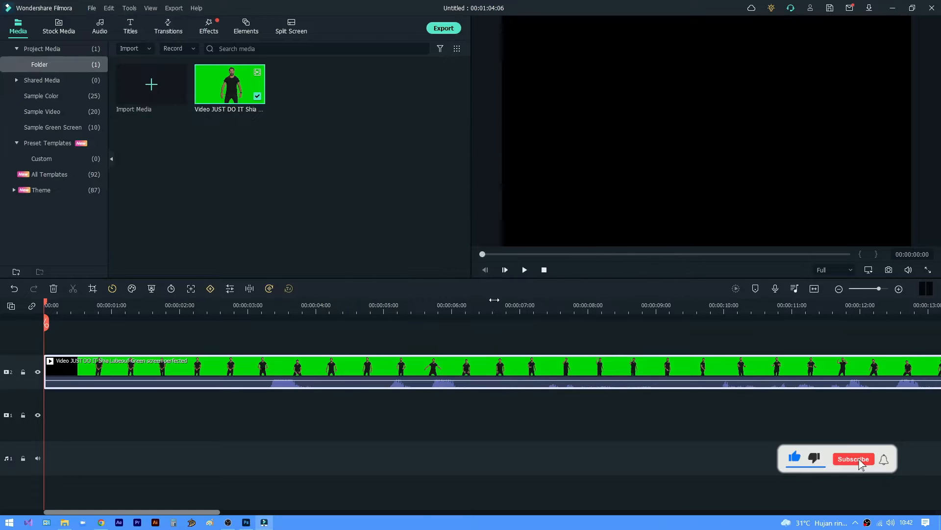
Step: Split the green-screen clip at 00:00:07:00 and delete the part after the cut, fitting the timeline and returning the playhead to the start
scroll(519, 307, down, 4)
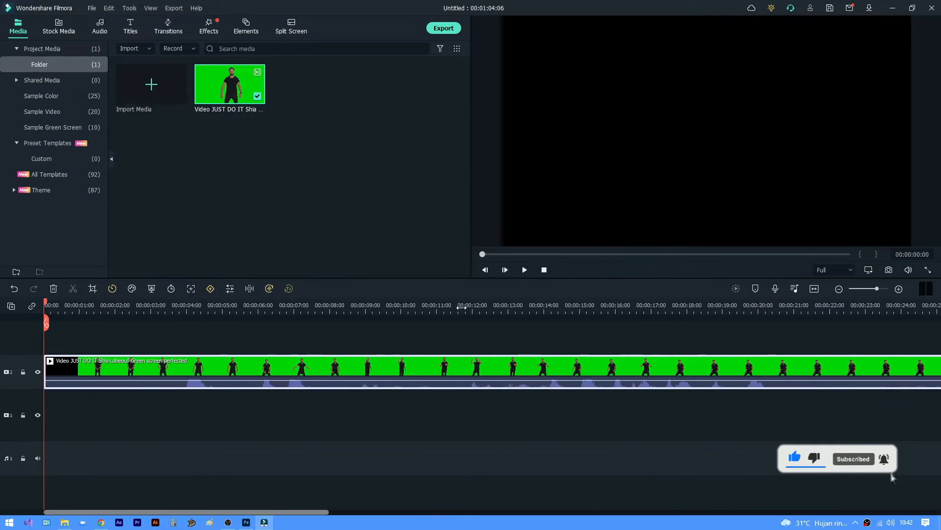
click(317, 318)
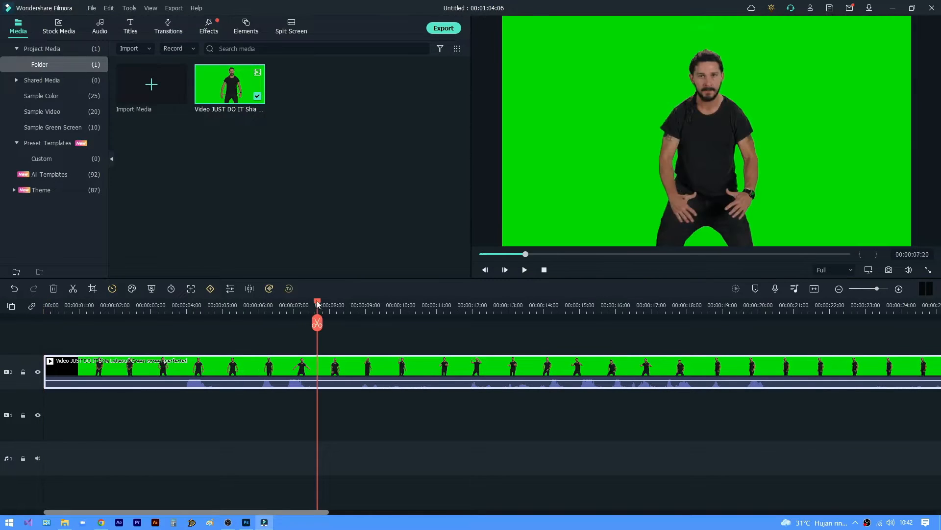
drag(317, 304, 294, 313)
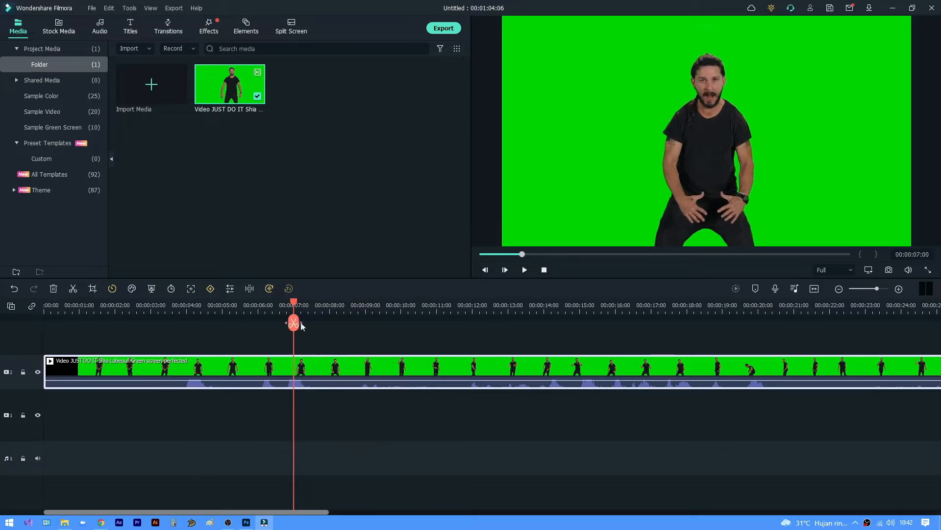
click(297, 323)
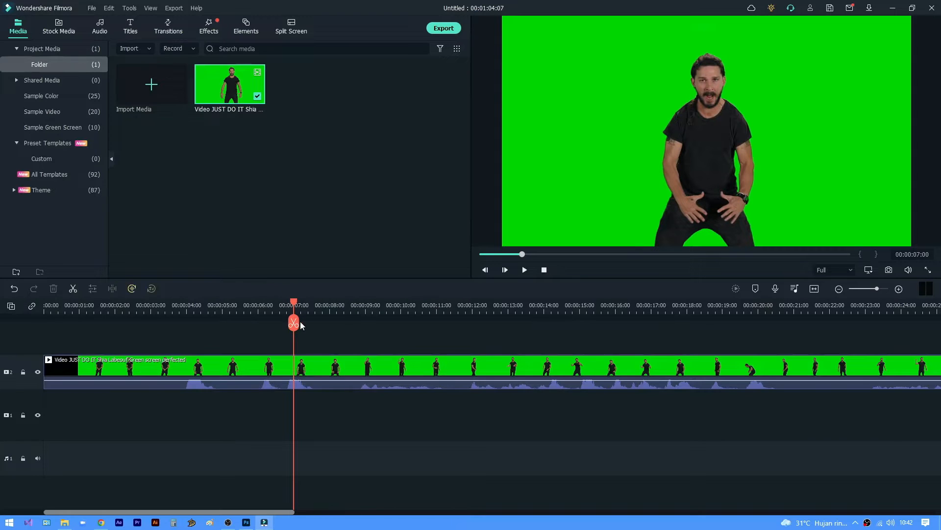
click(295, 325)
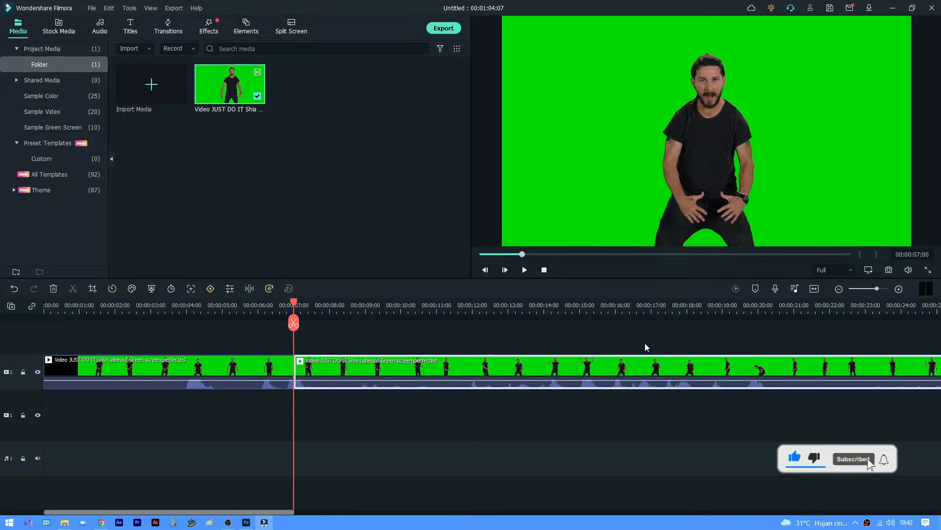
key(Delete)
click(816, 289)
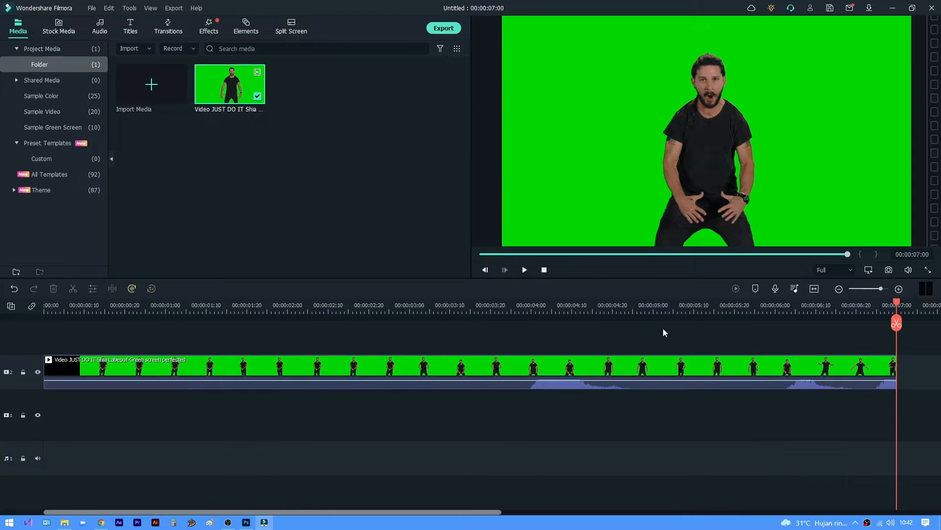
click(542, 271)
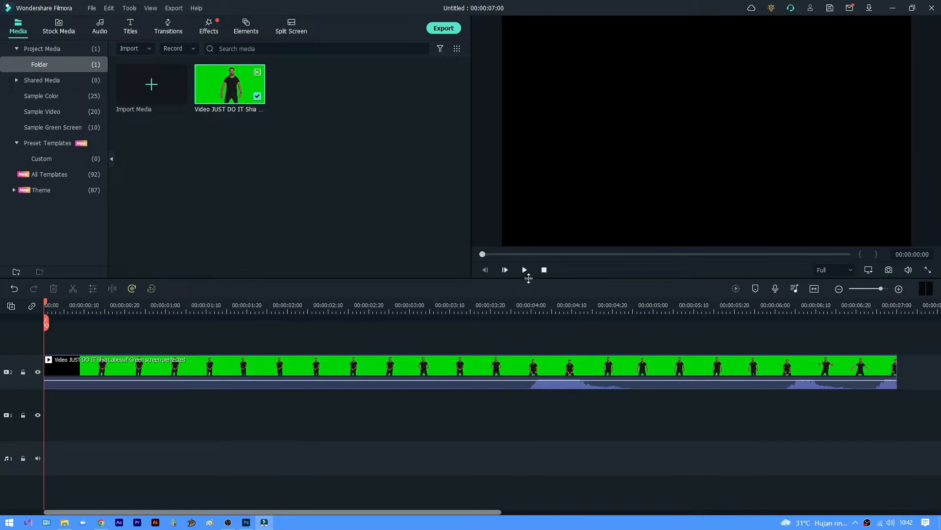
Step: Detach the audio from the green-screen clip and delete the separated audio clip
click(316, 376)
right_click(319, 375)
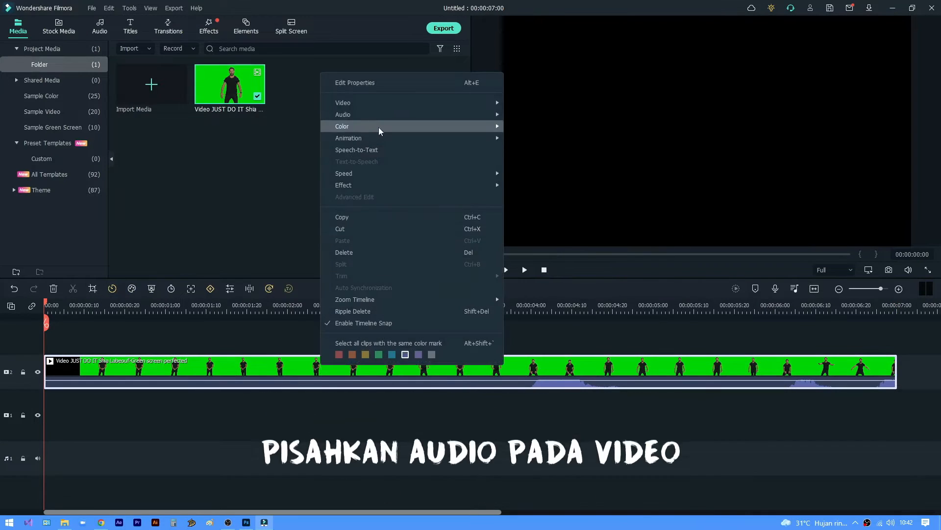
mouse_move(393, 116)
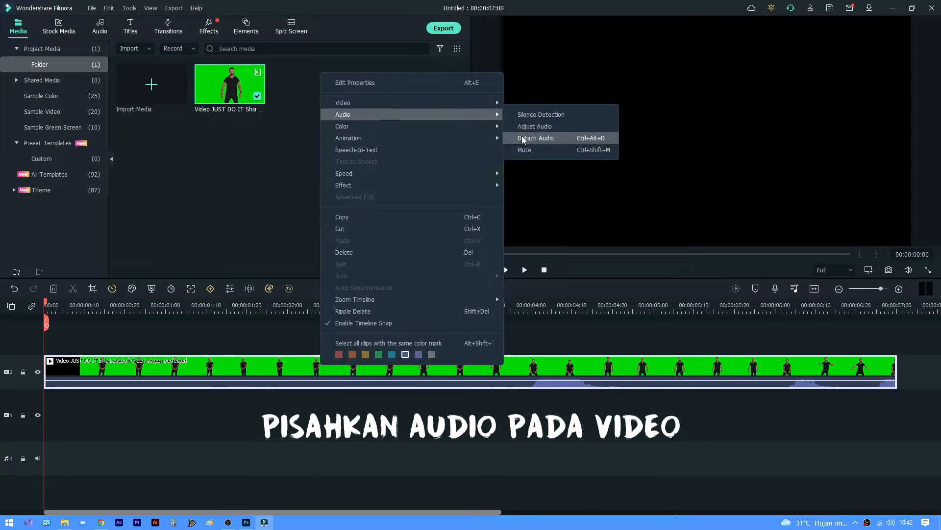
click(523, 138)
click(506, 464)
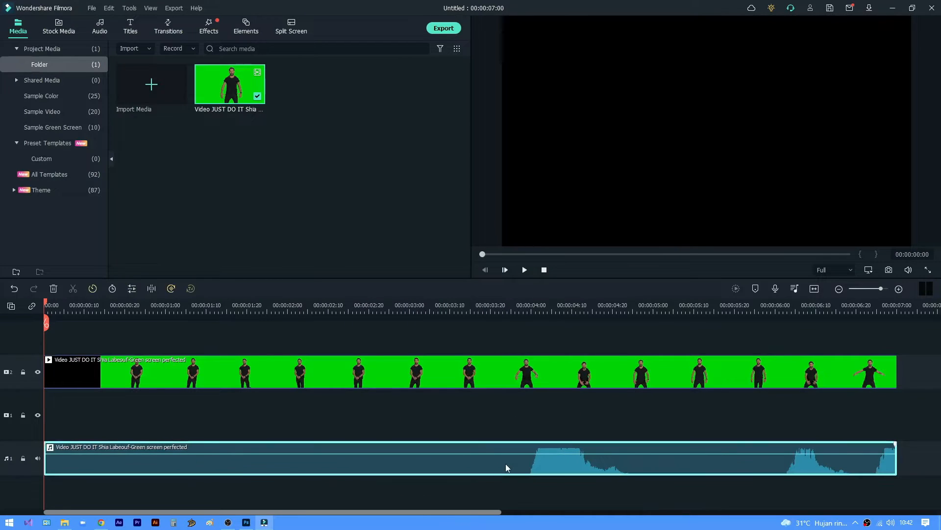
key(Delete)
Step: Duplicate the green-screen clip onto the track directly above, aligned with the original at the timeline start
click(428, 373)
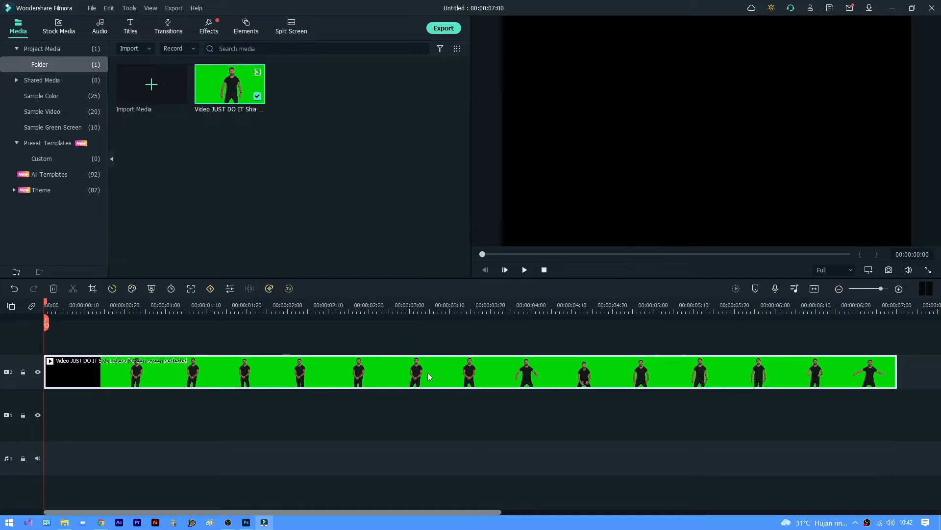
scroll(642, 310, down, 5)
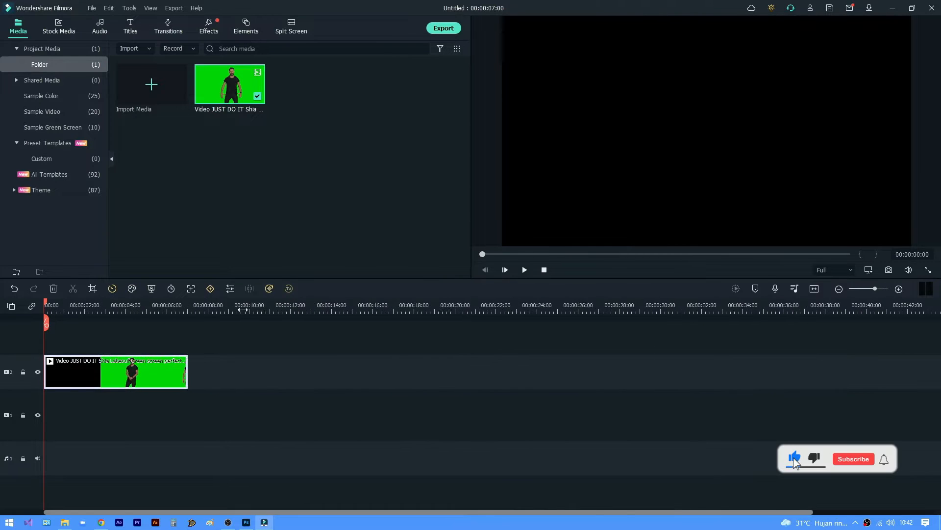
click(225, 307)
key(ctrl+v)
drag(260, 366, 70, 353)
click(814, 288)
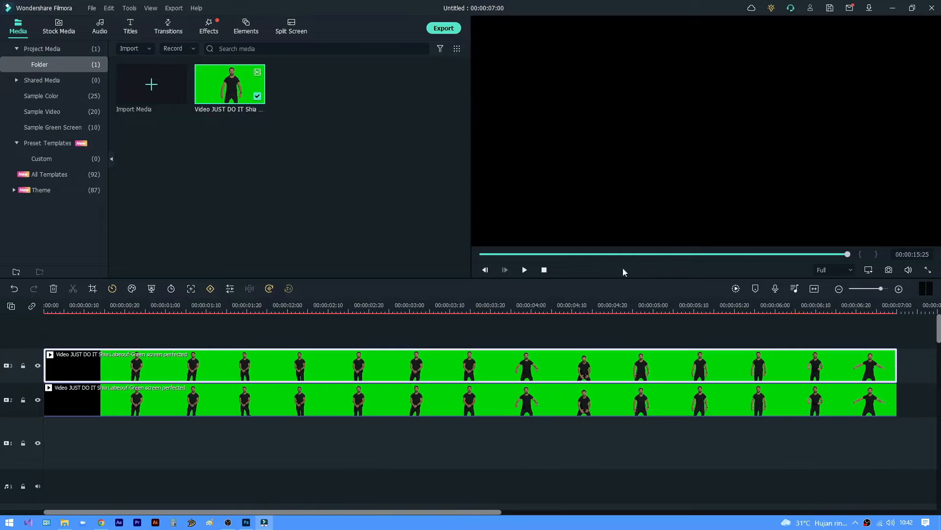
click(543, 270)
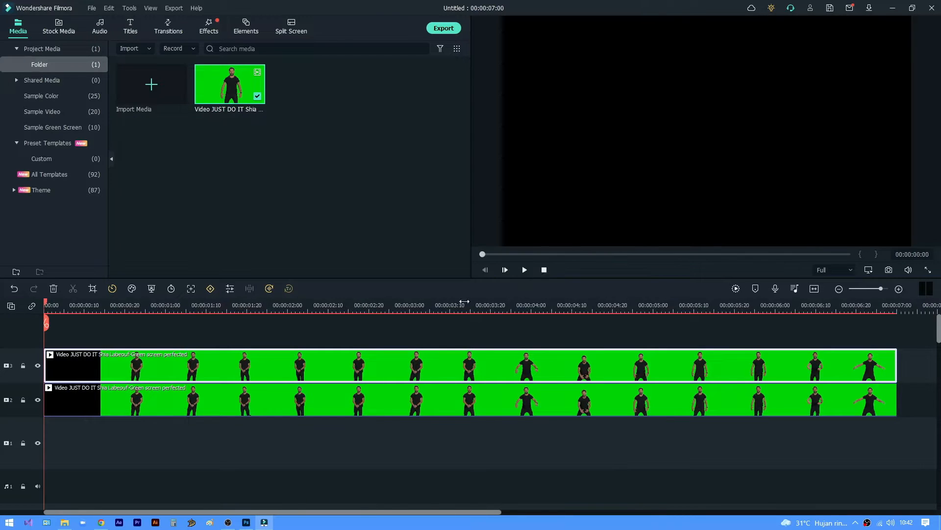
Step: Set the upper green-screen clip's blending mode to Difference and apply it
double_click(282, 377)
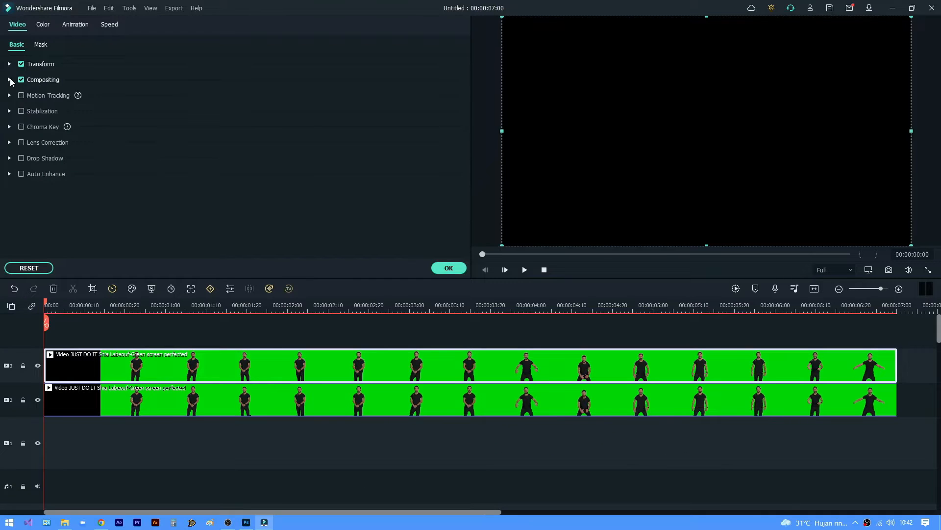
click(9, 80)
click(216, 110)
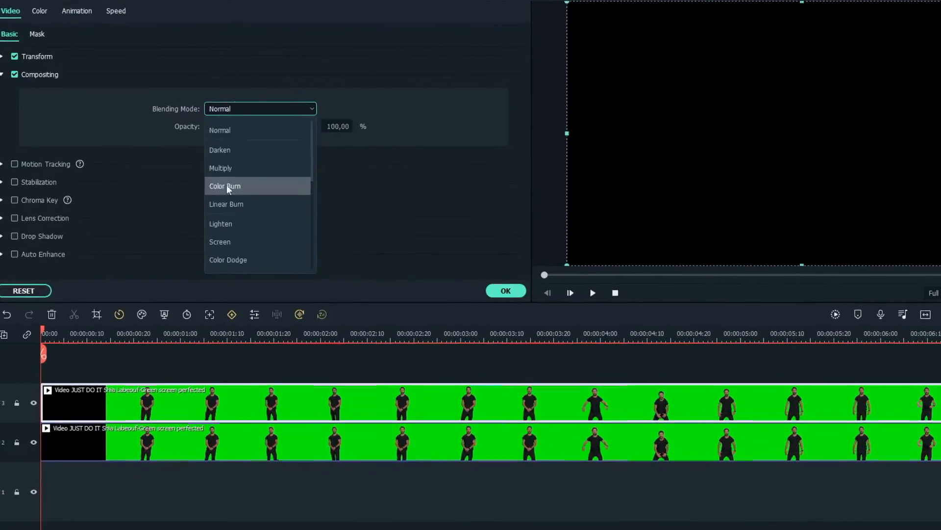
scroll(216, 179, down, 4)
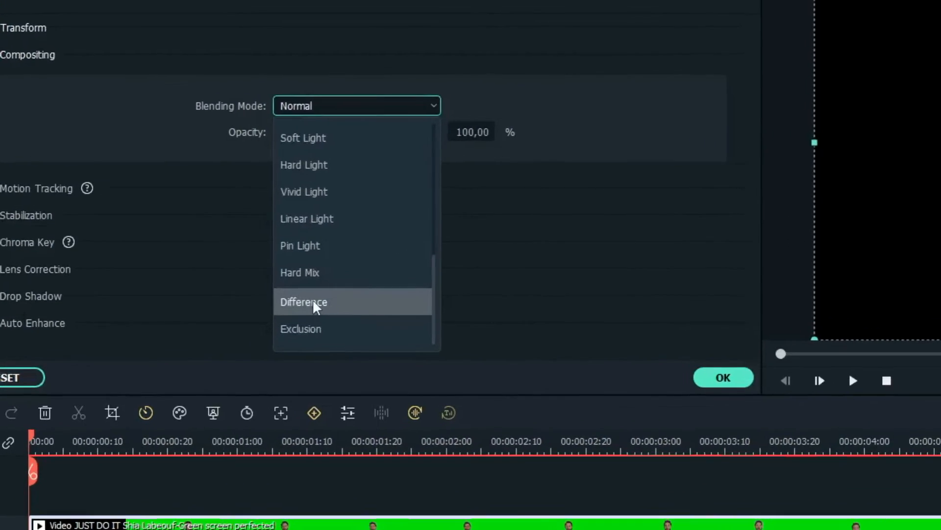
click(245, 267)
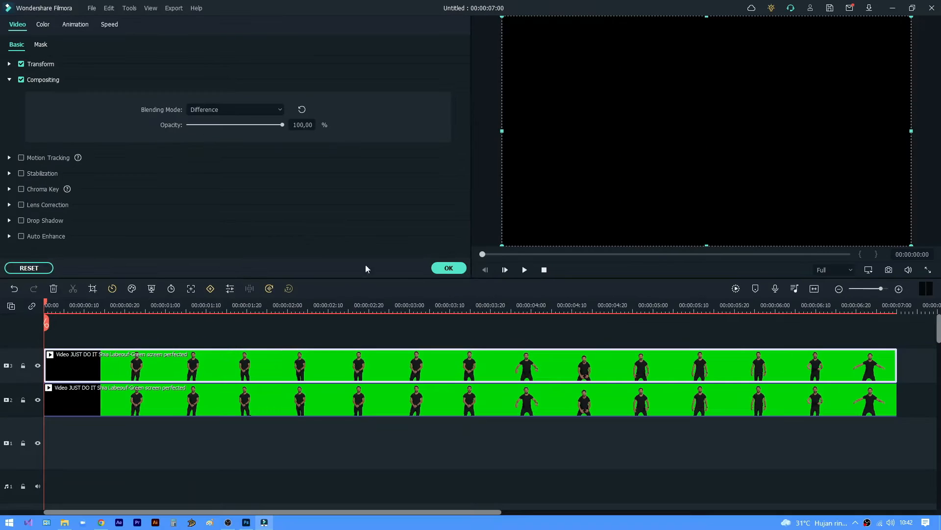
click(452, 268)
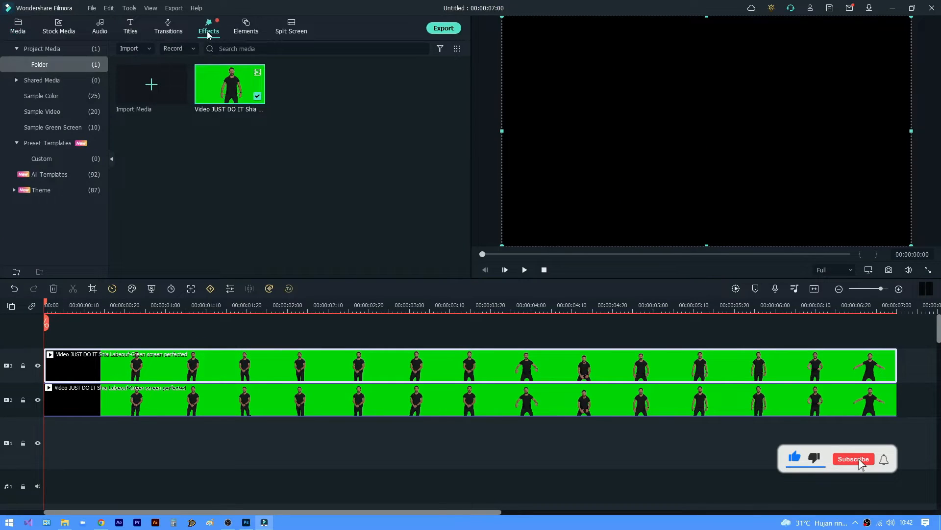
Step: Apply the downloaded Pixelated Edges effect to the upper green-screen clip and preview the result
click(208, 34)
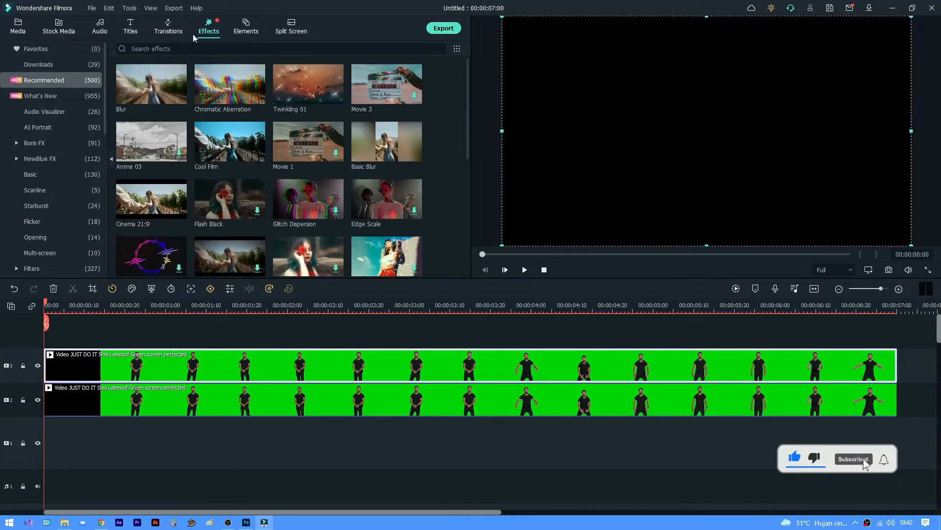
click(44, 67)
scroll(205, 187, down, 5)
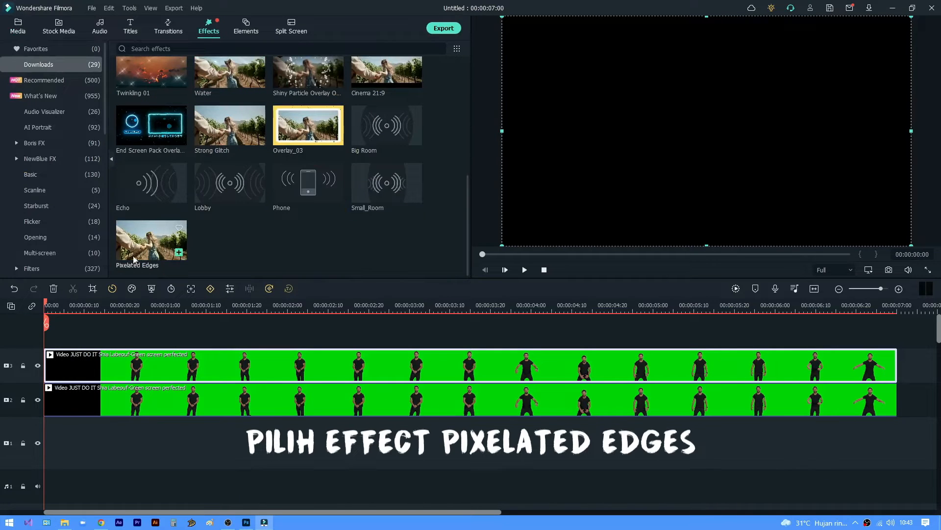
drag(145, 257, 64, 357)
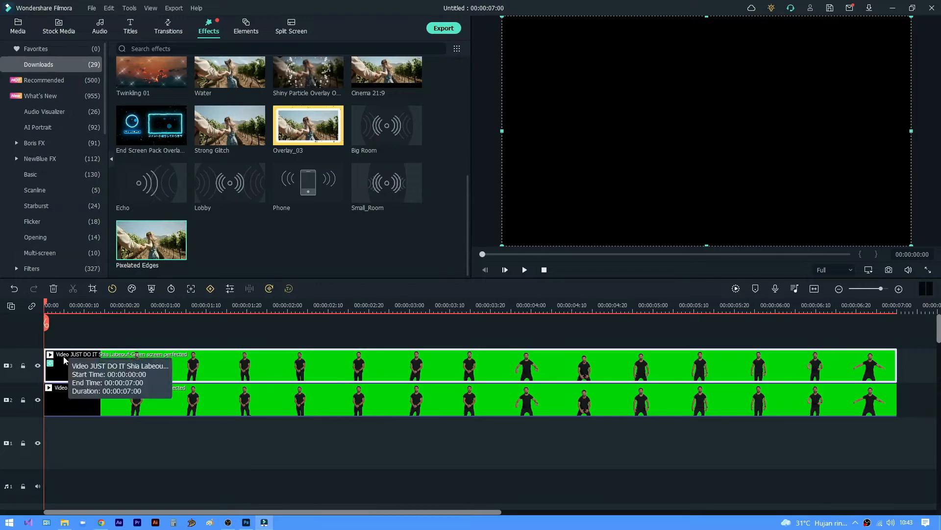
key(space)
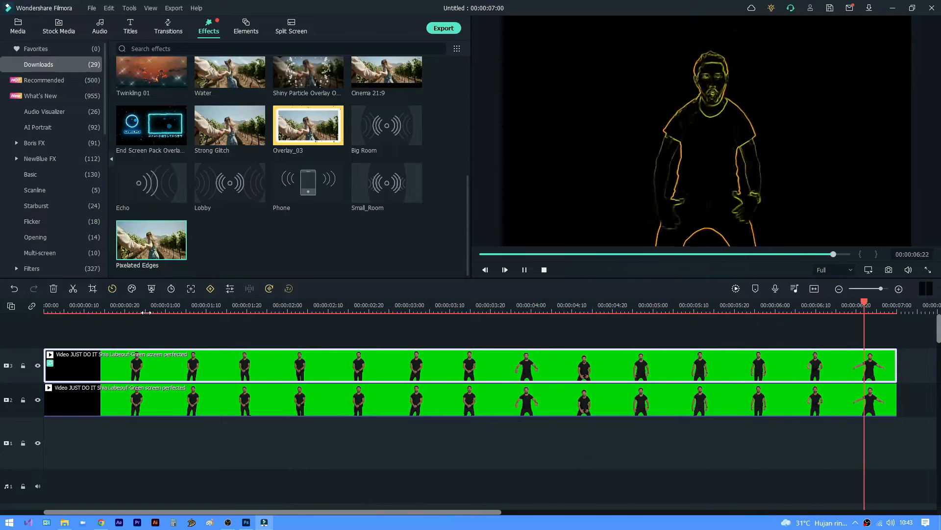
click(544, 270)
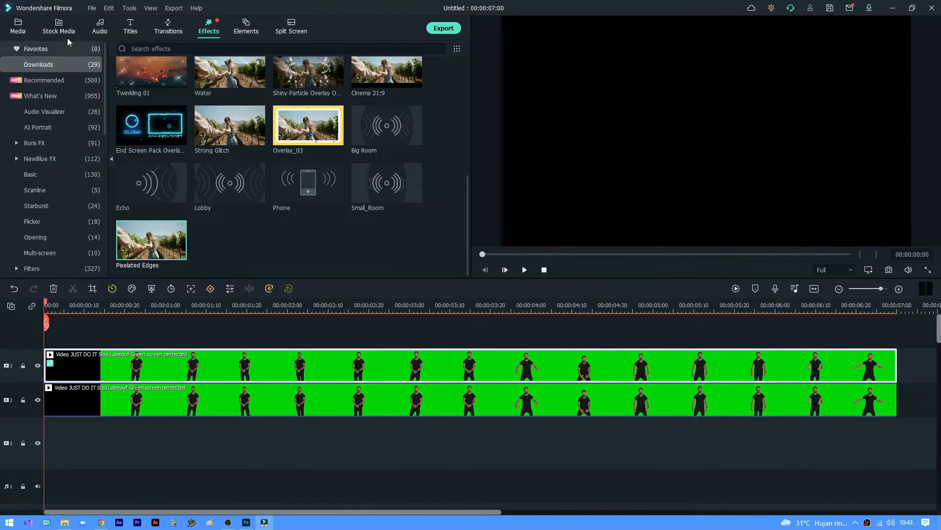
Step: Add the Green sample color on a new track above both clips and extend it to their full 7-second length
click(17, 33)
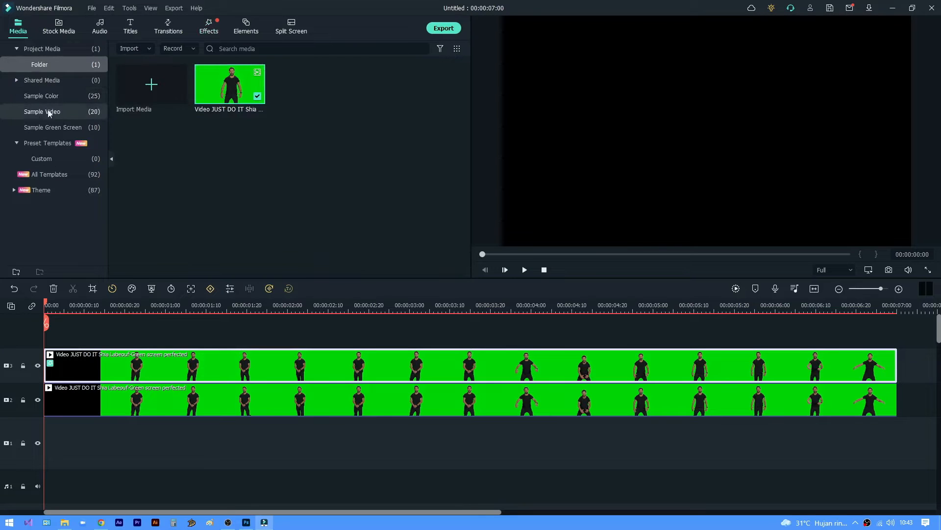
click(65, 96)
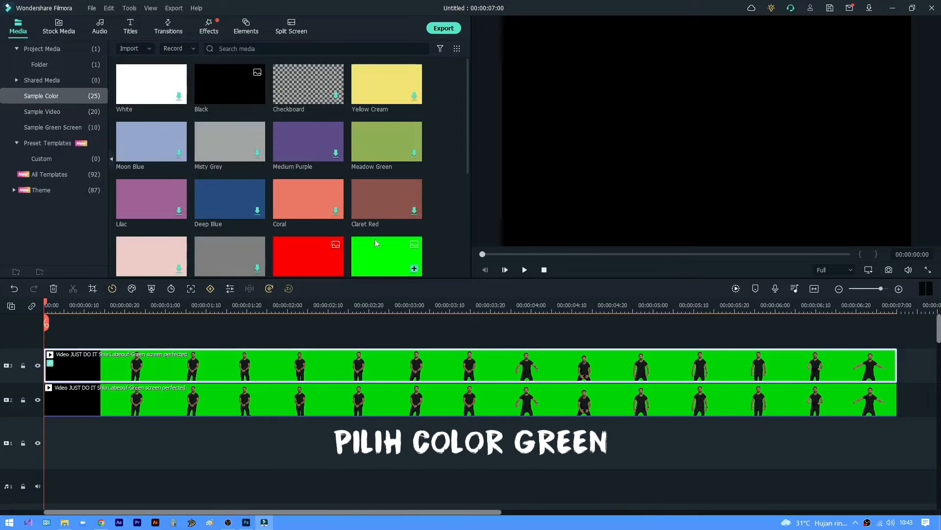
drag(384, 260, 42, 328)
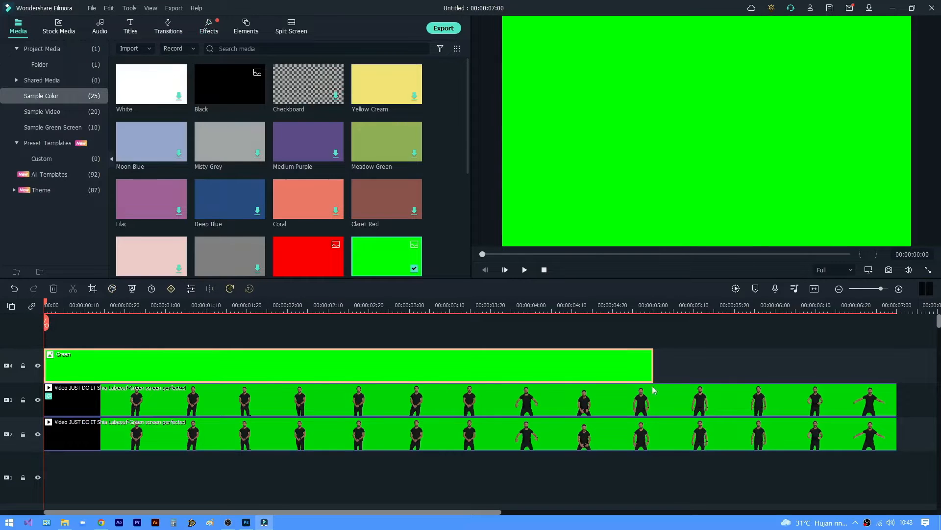
drag(653, 374, 896, 393)
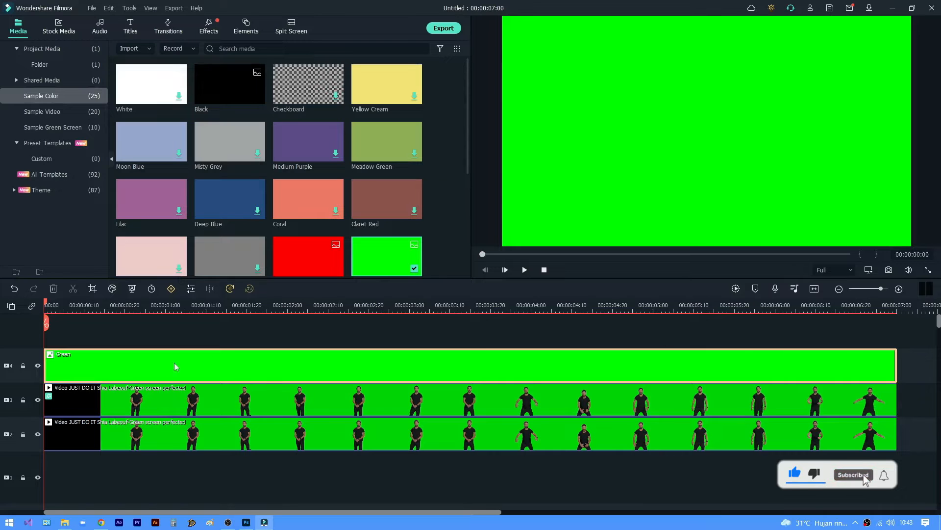
Step: Set the Green color clip's blending mode to Overlay, apply it and preview the result from the timeline start
double_click(141, 376)
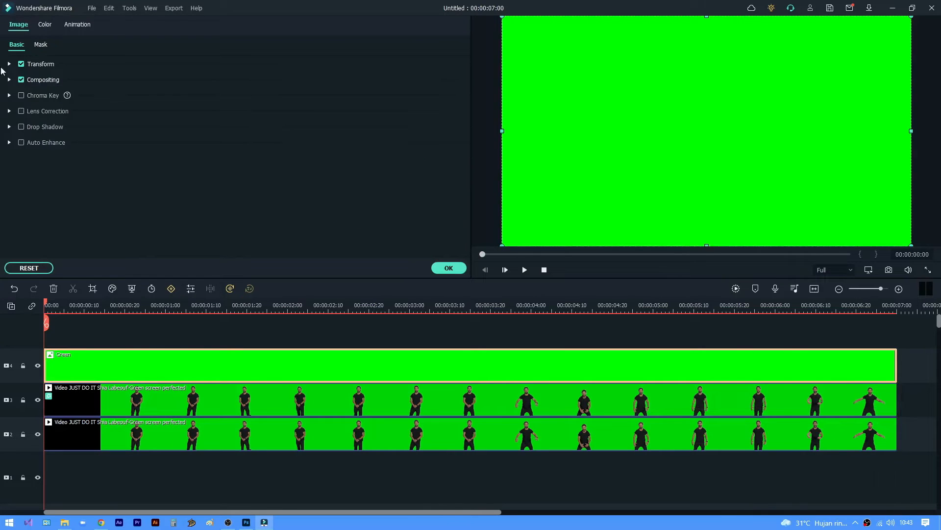
click(9, 80)
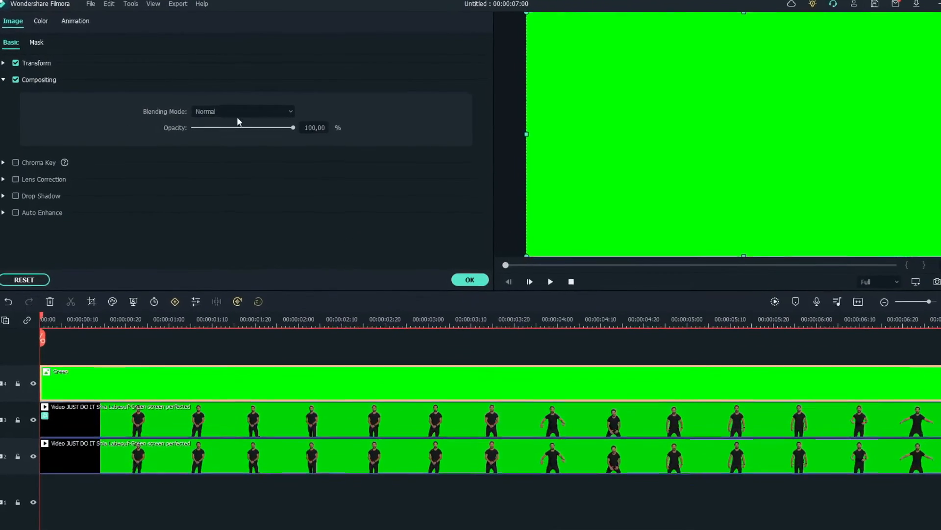
click(235, 110)
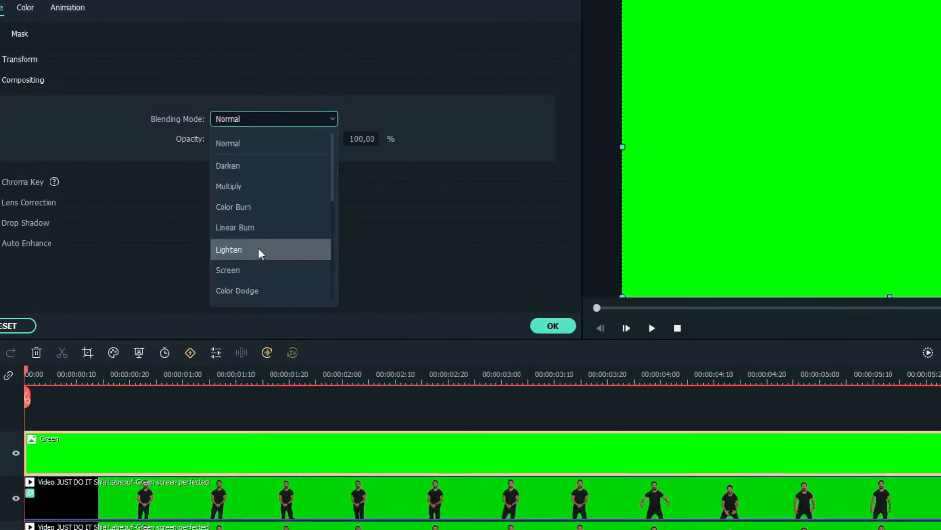
scroll(295, 265, down, 1)
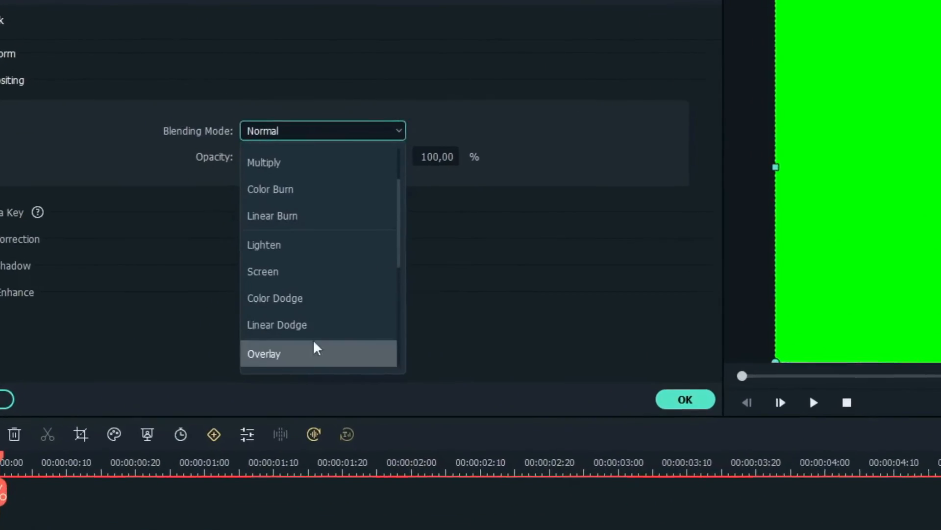
click(304, 402)
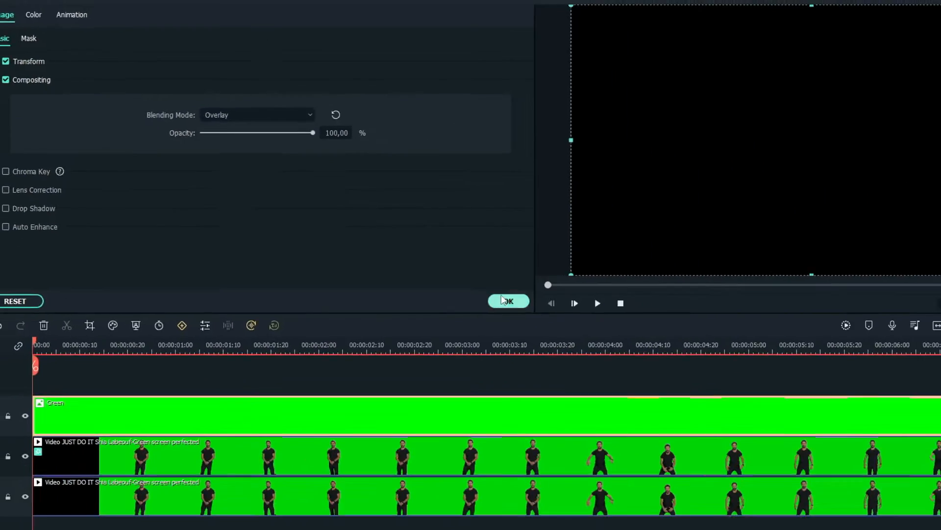
click(505, 300)
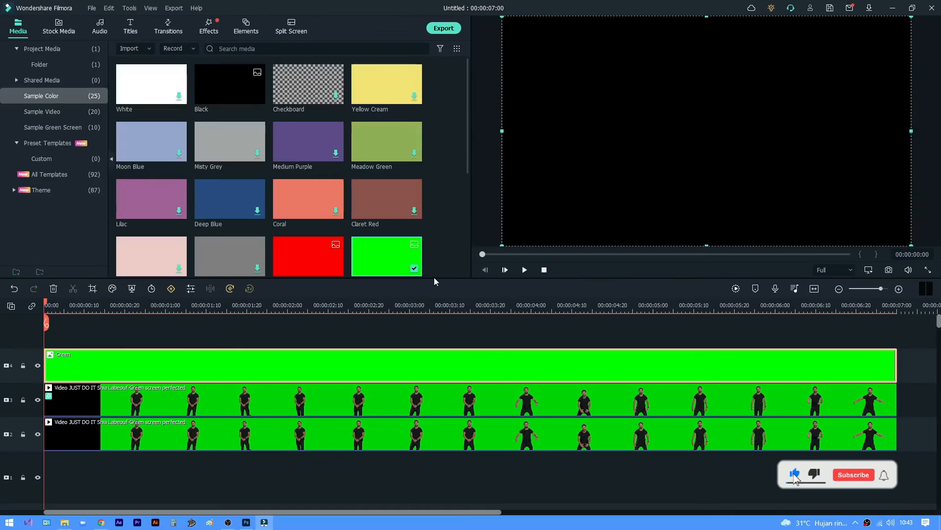
click(416, 327)
key(space)
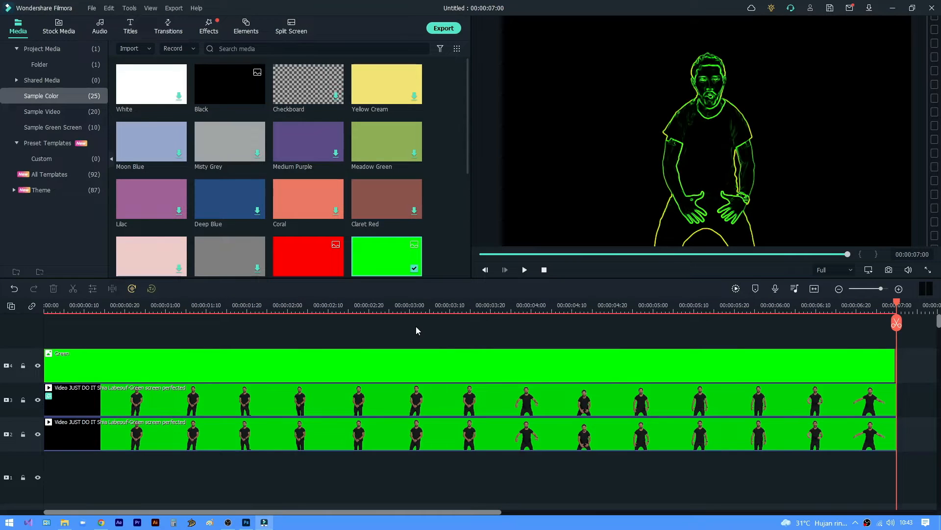
click(545, 270)
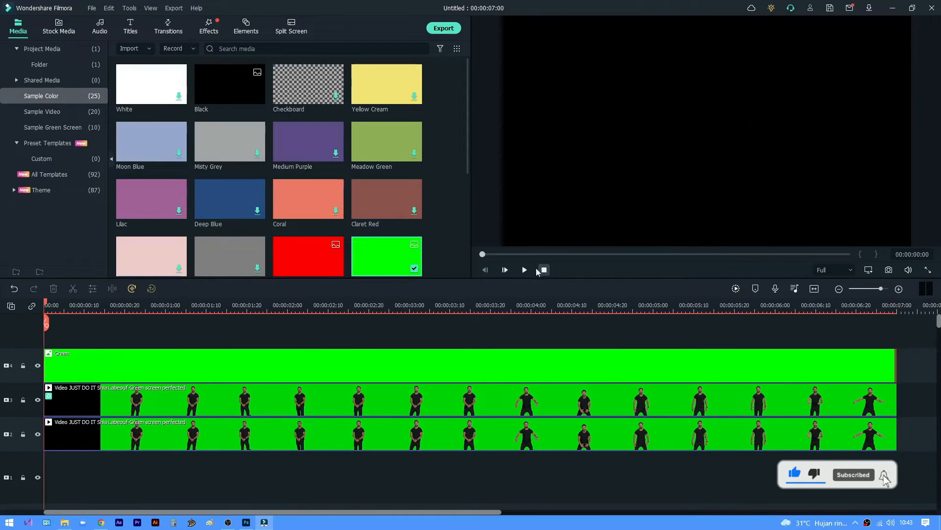
Step: Add the downloaded Glow effect on a new track above the Green clip and extend it to the full 7 seconds
click(205, 31)
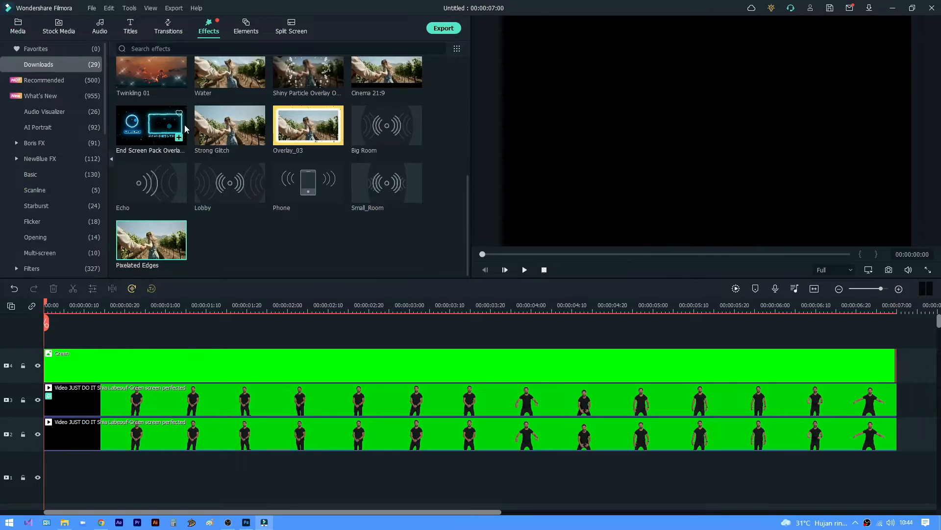
scroll(280, 241, up, 3)
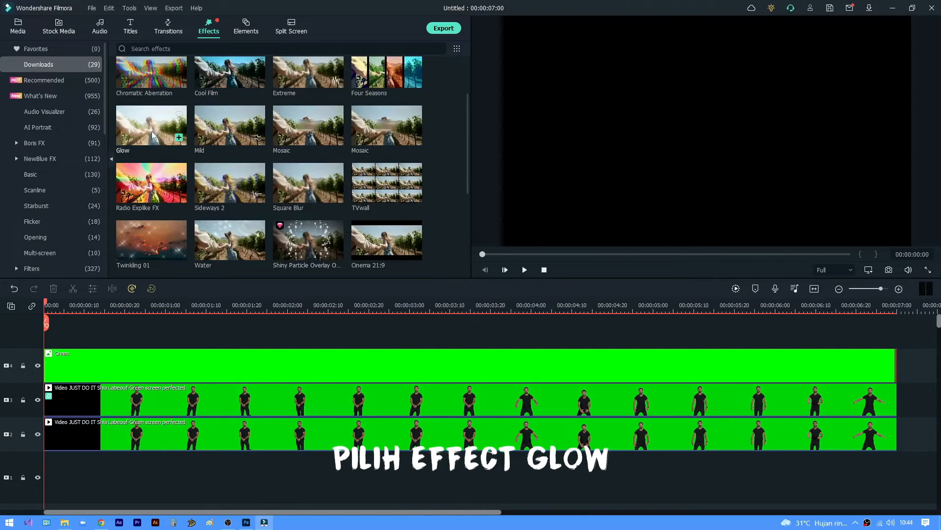
drag(150, 123, 48, 332)
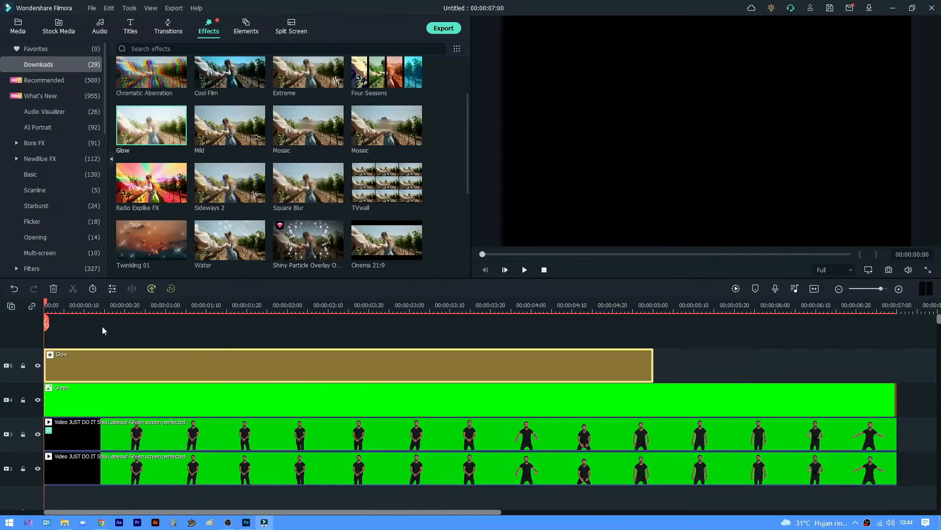
drag(653, 363, 897, 368)
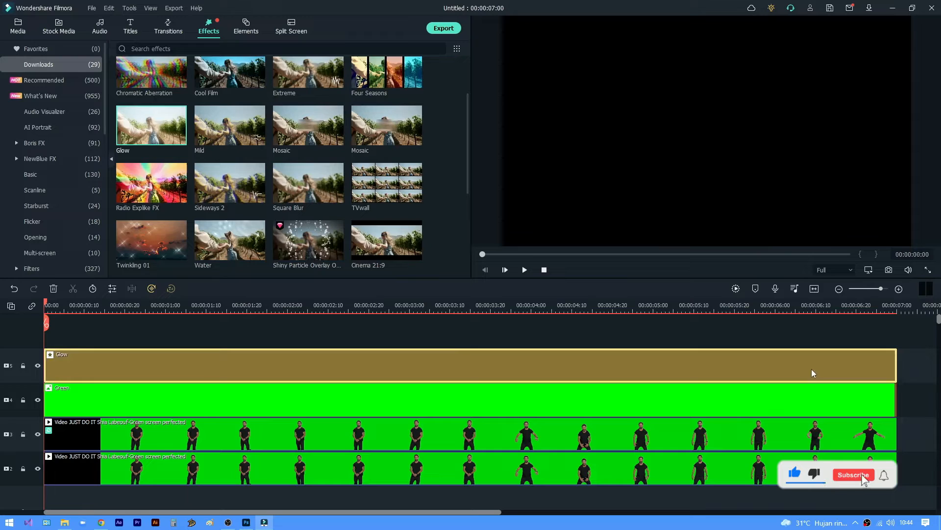
Step: Duplicate the Glow effect onto a new track directly above, aligned with the original at the timeline start
drag(815, 304, 528, 299)
click(246, 305)
key(ctrl+v)
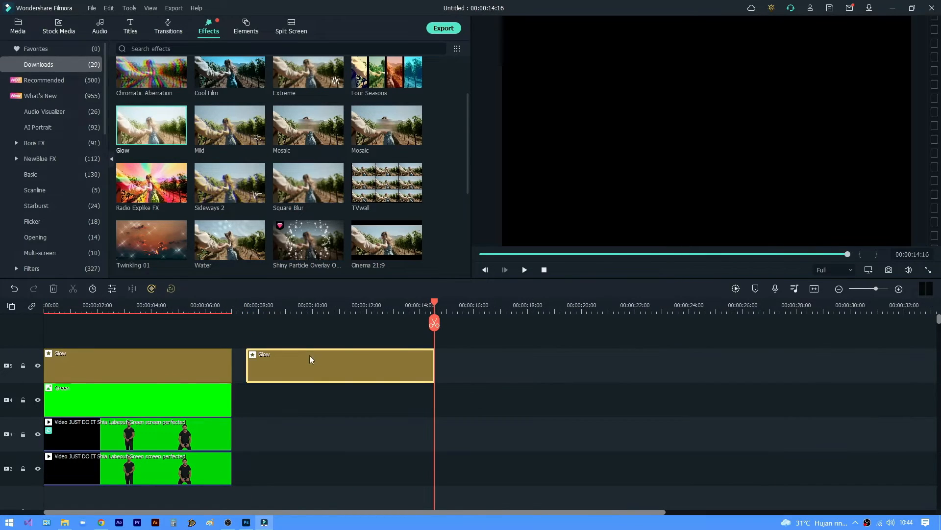
drag(310, 358, 98, 334)
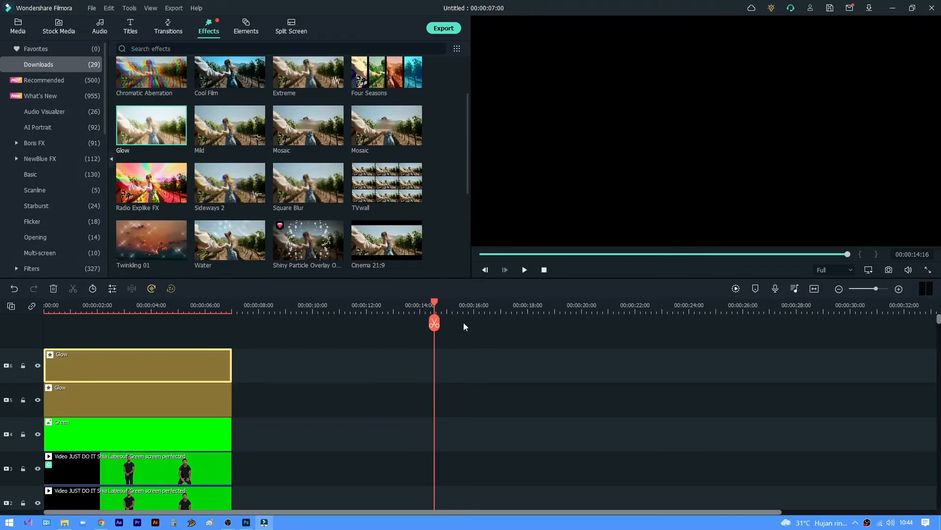
click(814, 289)
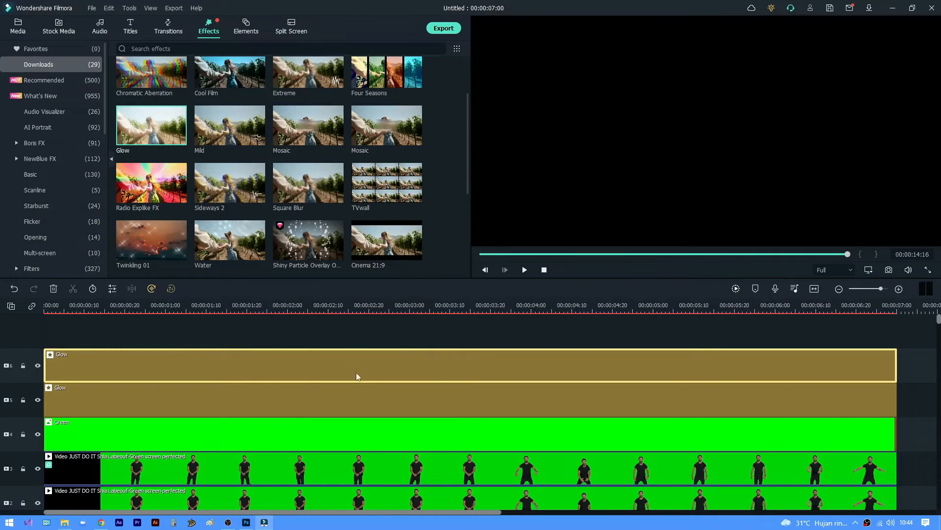
Step: Check the lower Glow effect's settings, and set the upper Glow effect's radius to 2
click(345, 397)
double_click(345, 397)
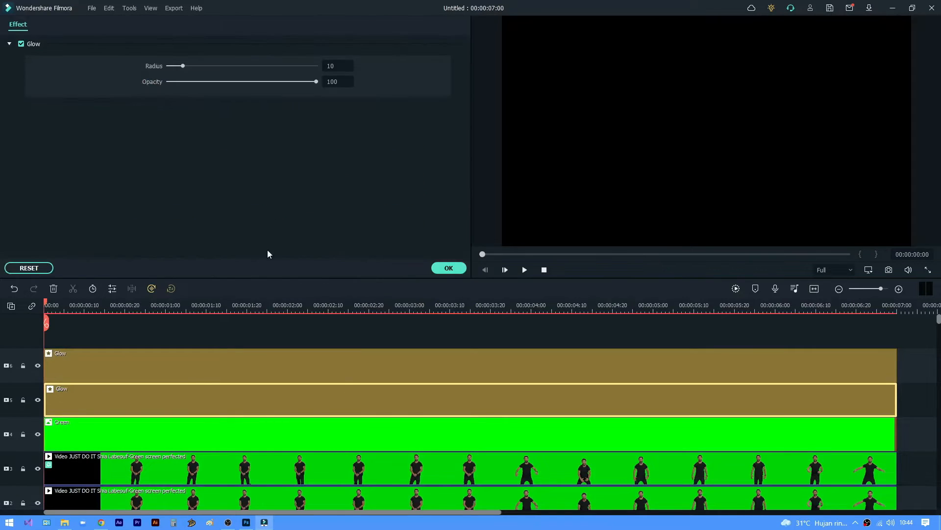
click(446, 268)
double_click(368, 362)
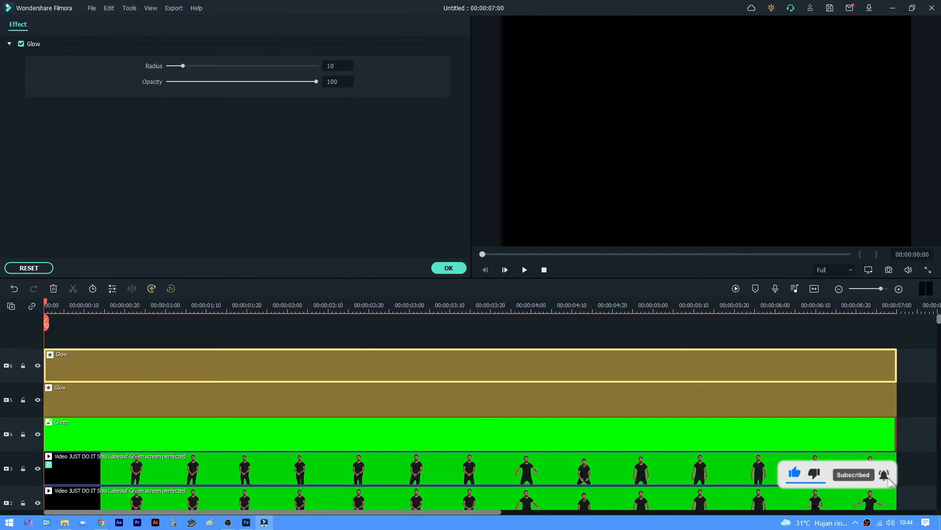
click(345, 66)
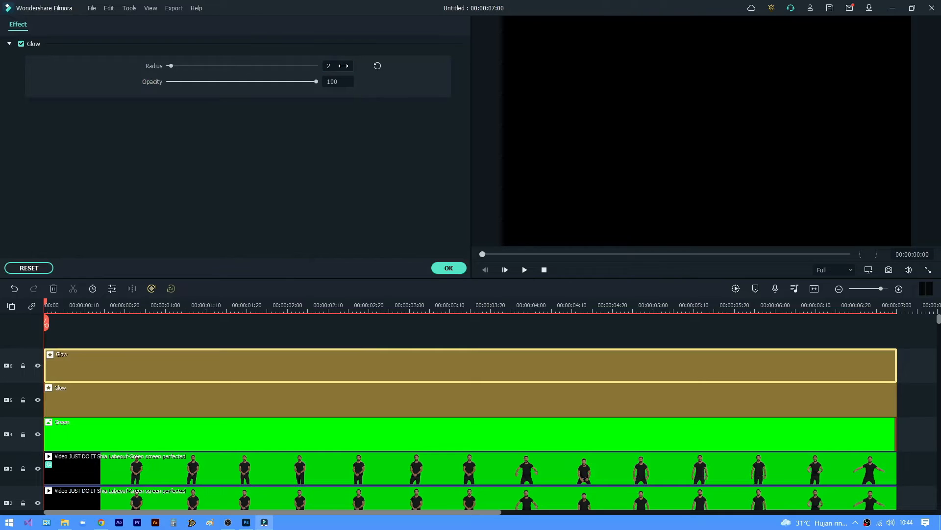
click(449, 268)
Step: Play the composition with both Glow effects through to the end, replay it and return to the start
click(417, 331)
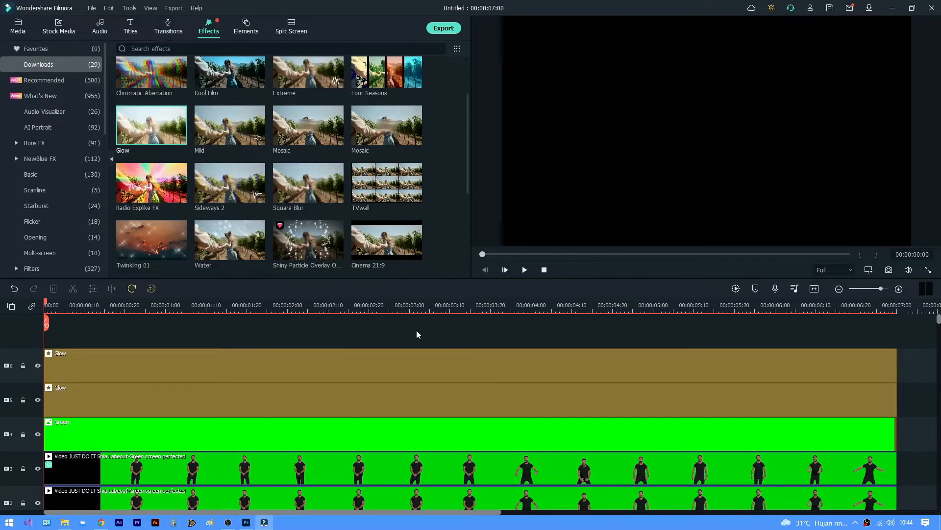
key(space)
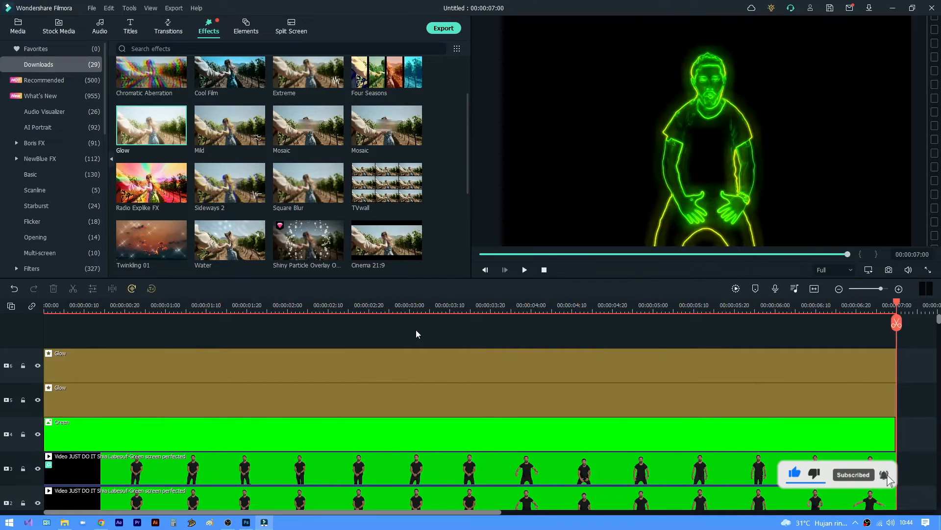
key(space)
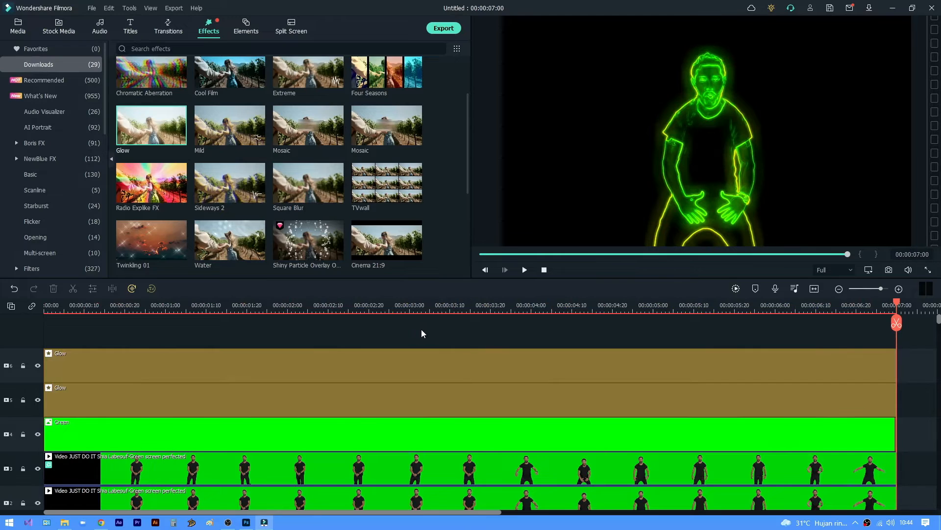
click(545, 270)
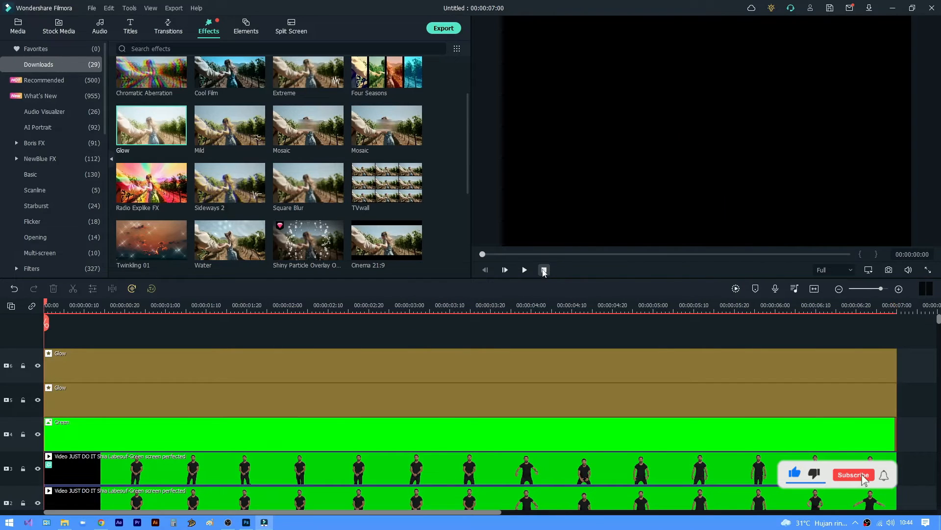
Step: Hide the upper green-screen clip, Green and both Glow tracks, and play the original clip for comparison
scroll(29, 461, down, 1)
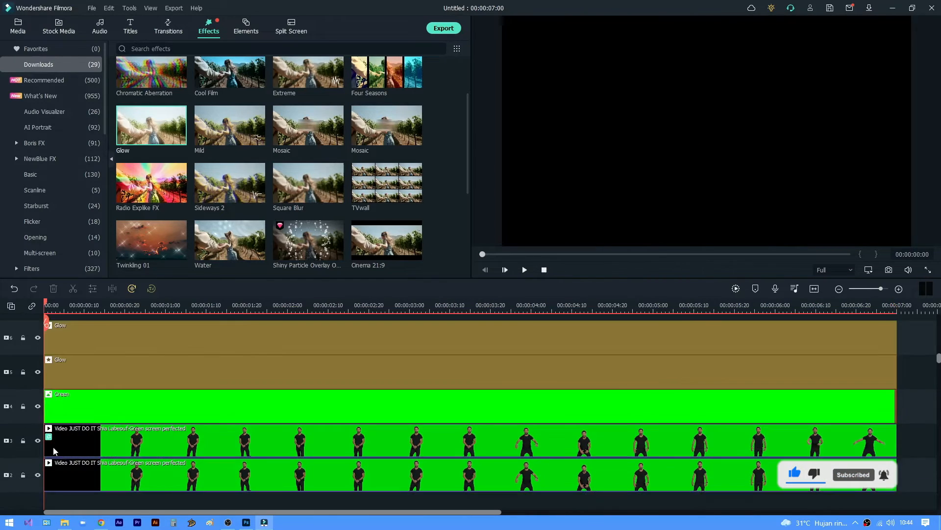
click(35, 442)
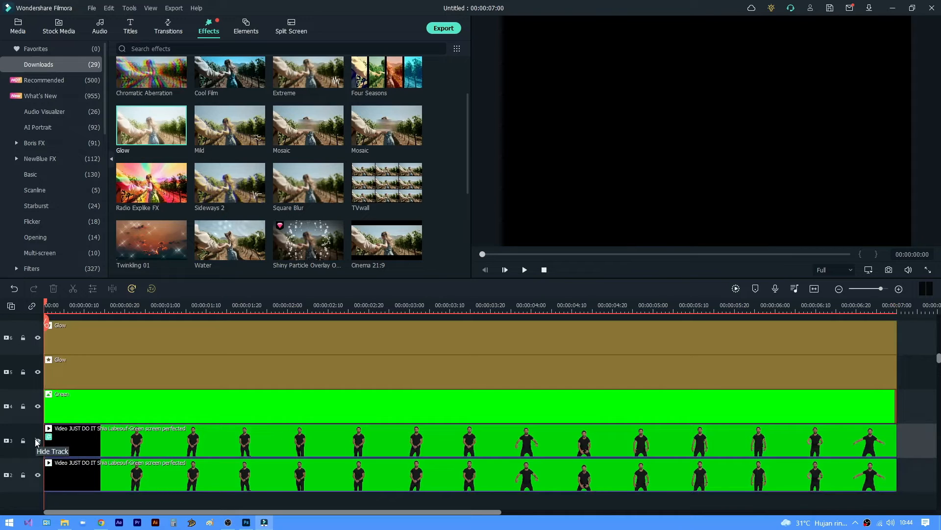
click(36, 407)
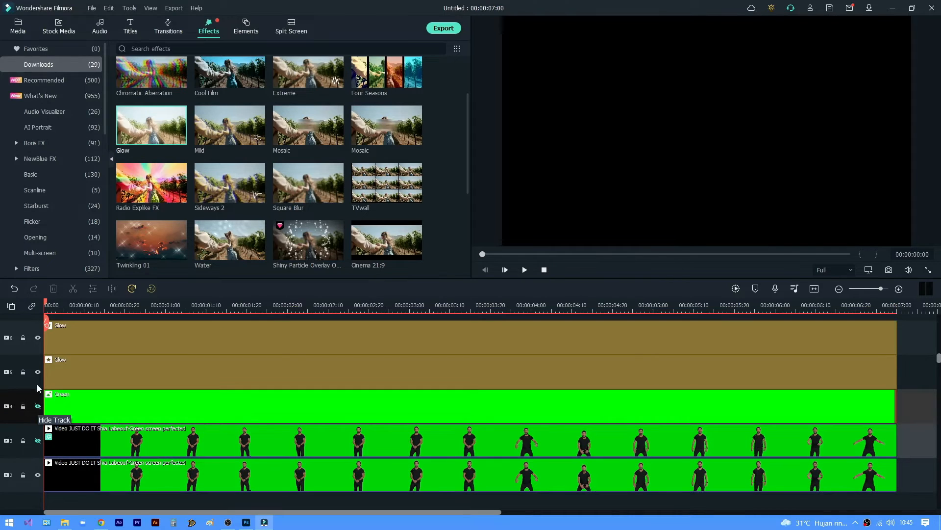
click(39, 373)
click(37, 338)
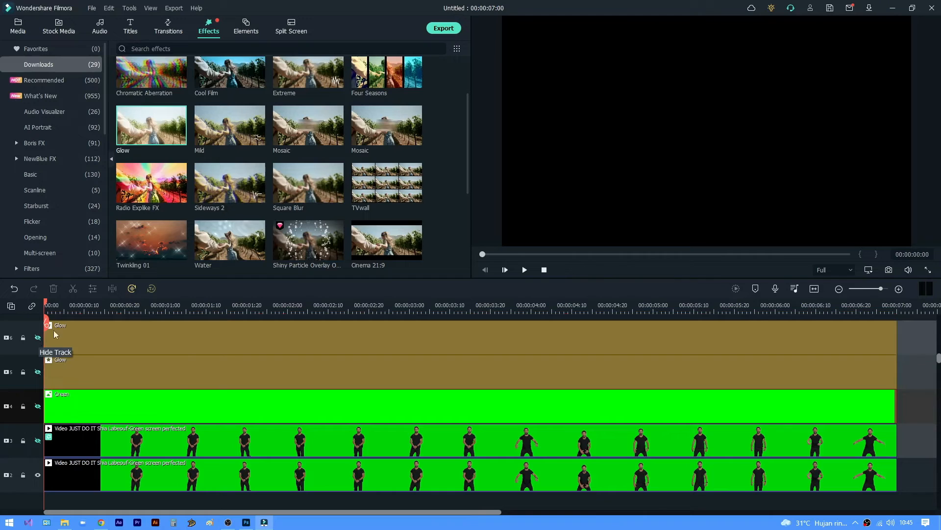
scroll(402, 328, up, 1)
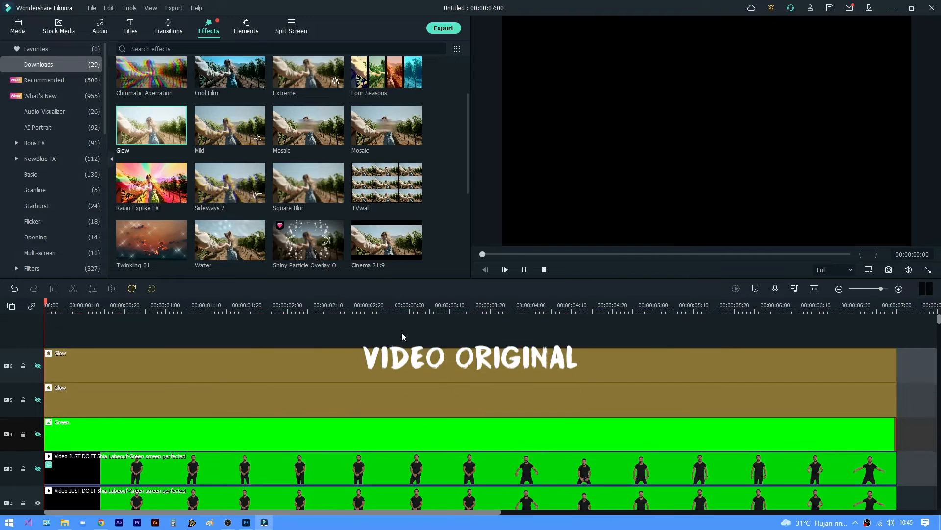
key(space)
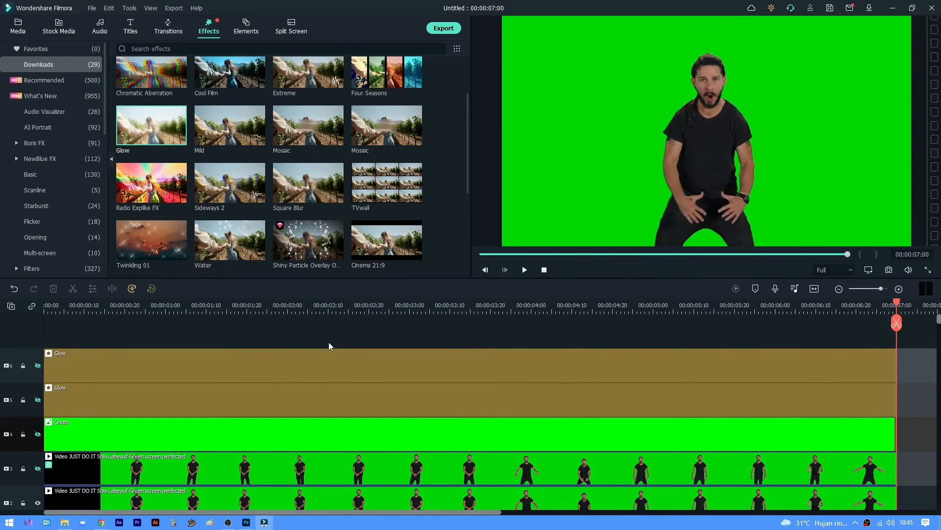
Step: Show the upper clip, Green and both Glow tracks again and play the finished effect from the start
click(38, 469)
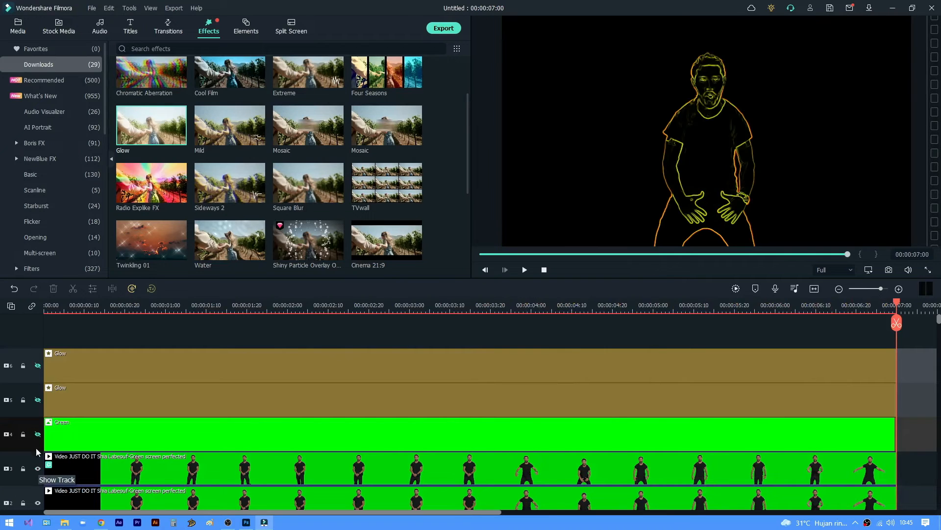
click(37, 435)
click(38, 400)
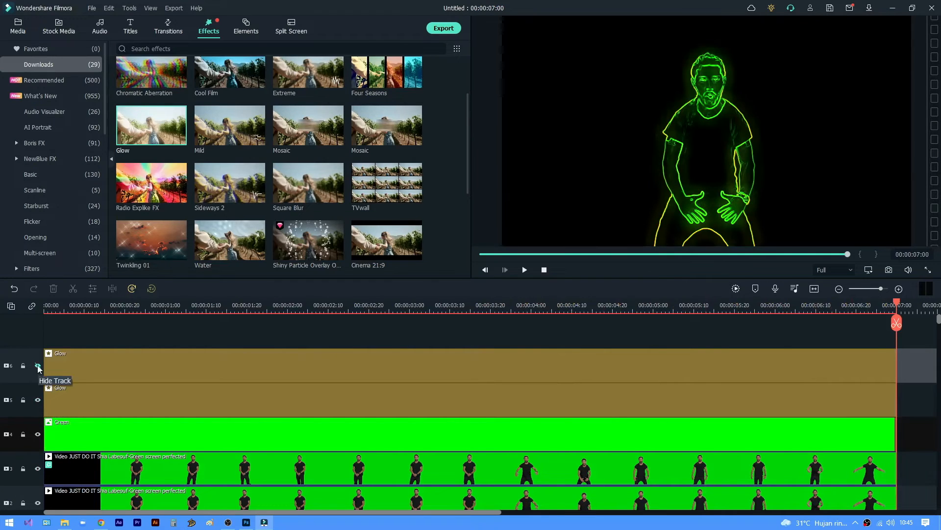
click(38, 365)
click(54, 304)
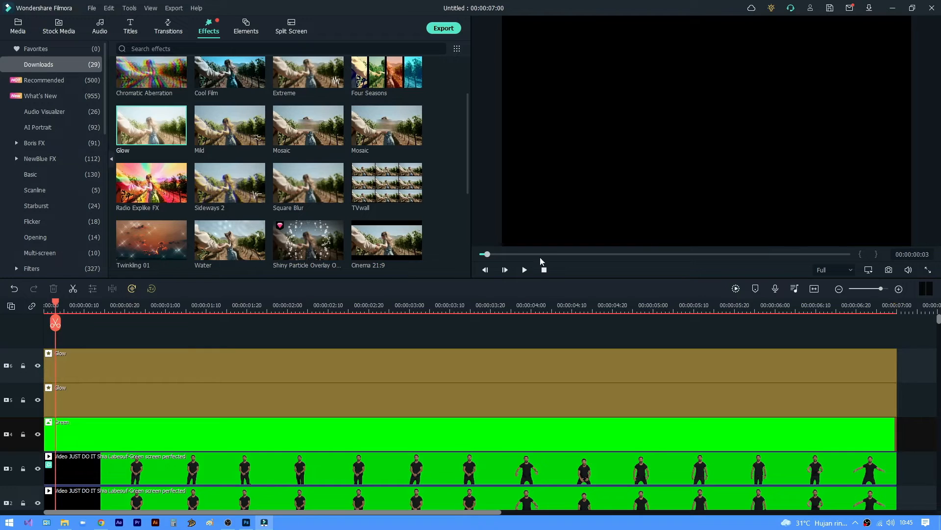
click(544, 270)
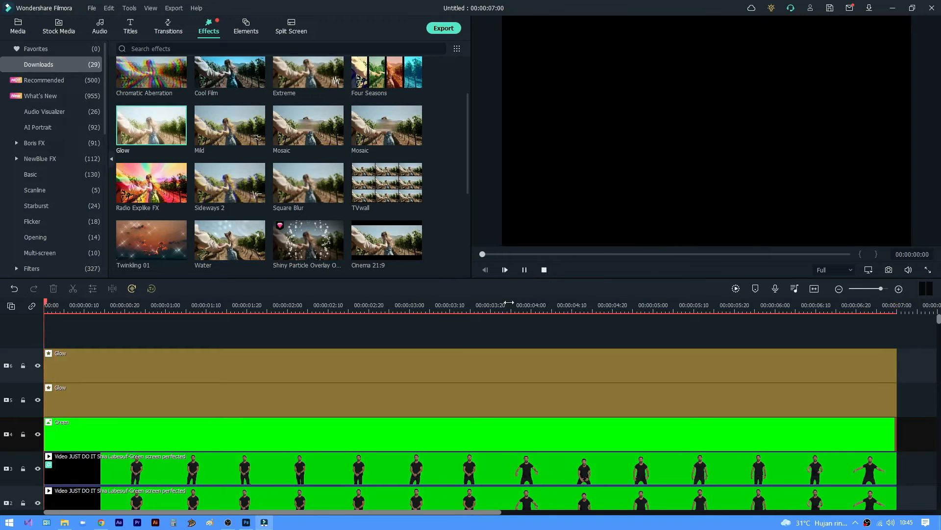
key(space)
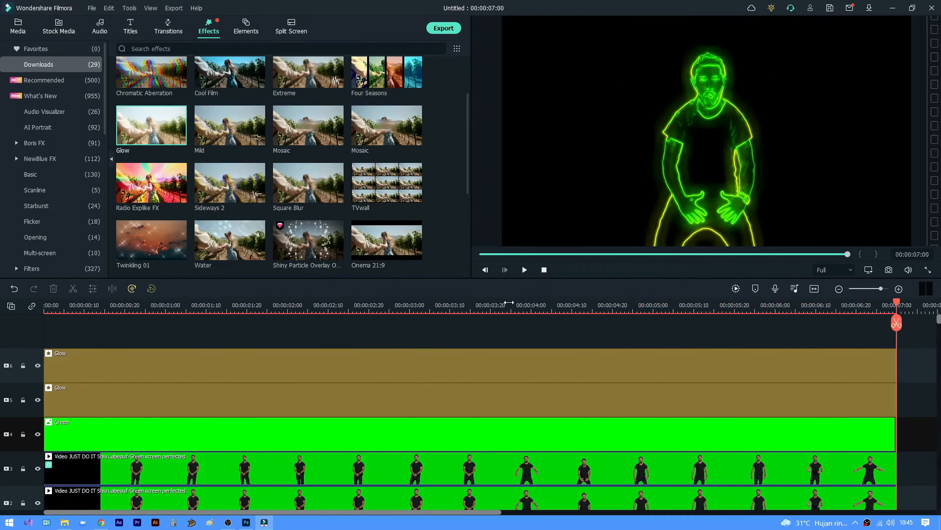
Step: Render the timeline preview and name the MP4 export Neon Glow
click(735, 289)
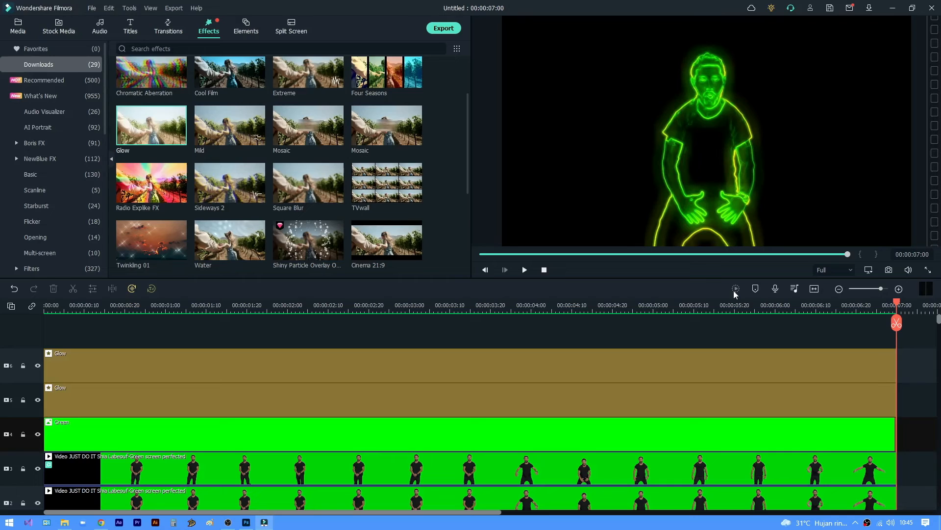
click(443, 32)
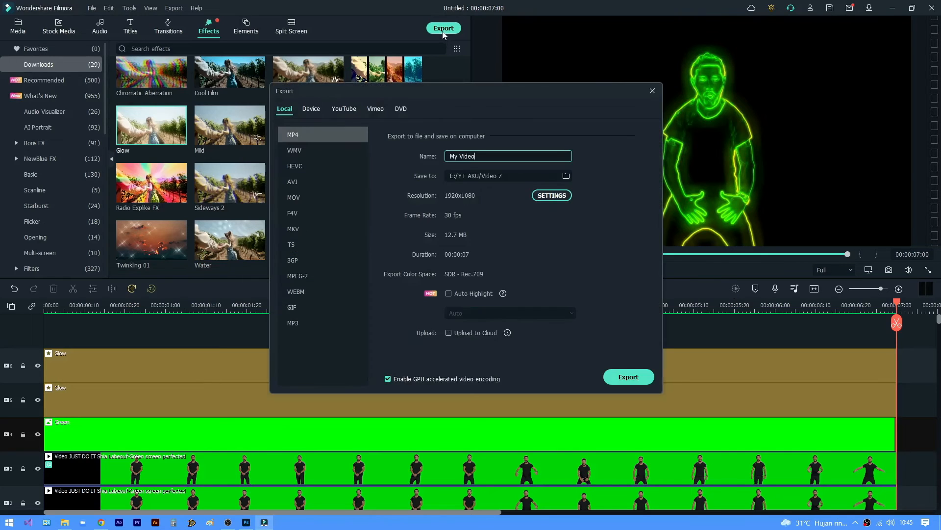
drag(476, 156, 442, 160)
key(BackSpace)
text(Neon Glow)
Step: Choose 1920x1080 as the resolution in the export settings and export the video
click(552, 195)
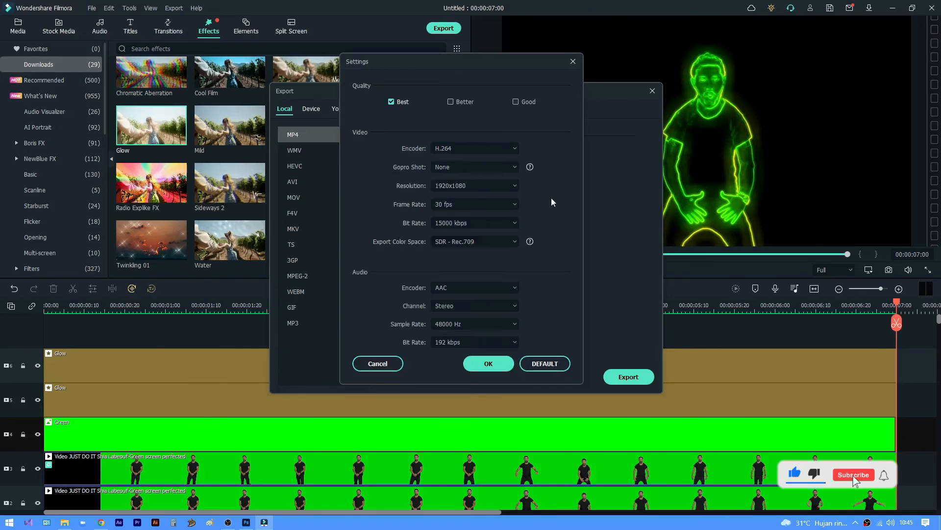
click(479, 185)
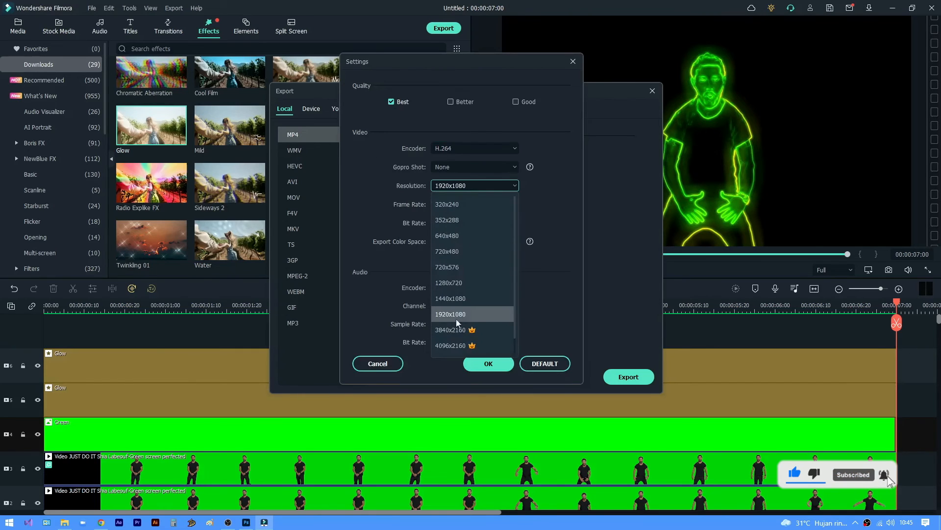
click(475, 313)
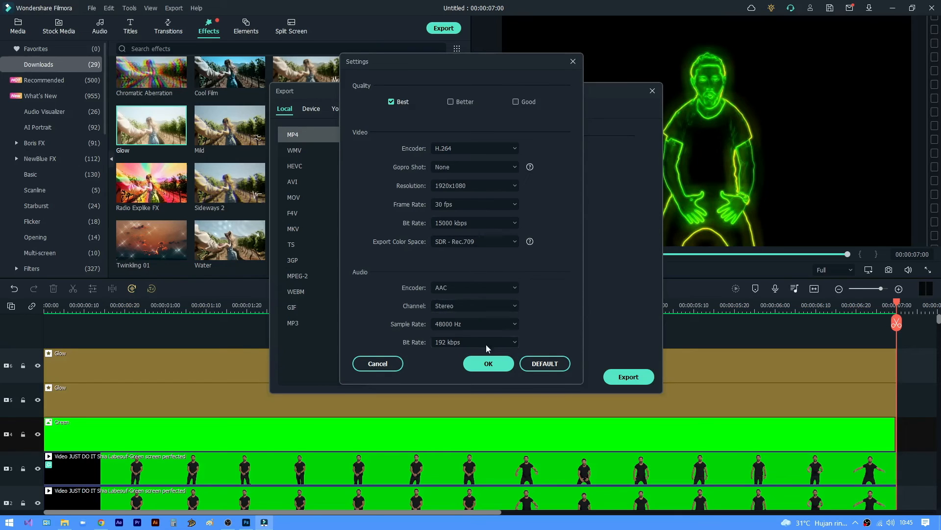
click(494, 365)
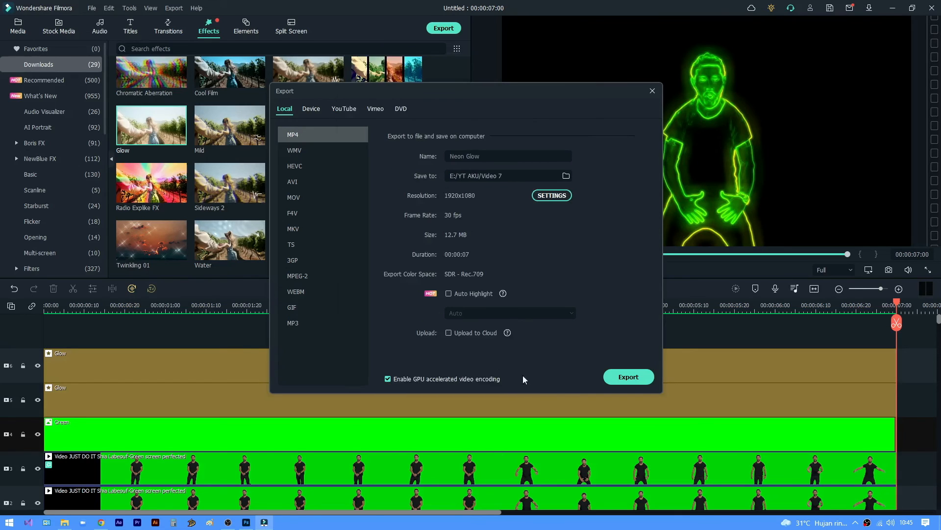
click(640, 378)
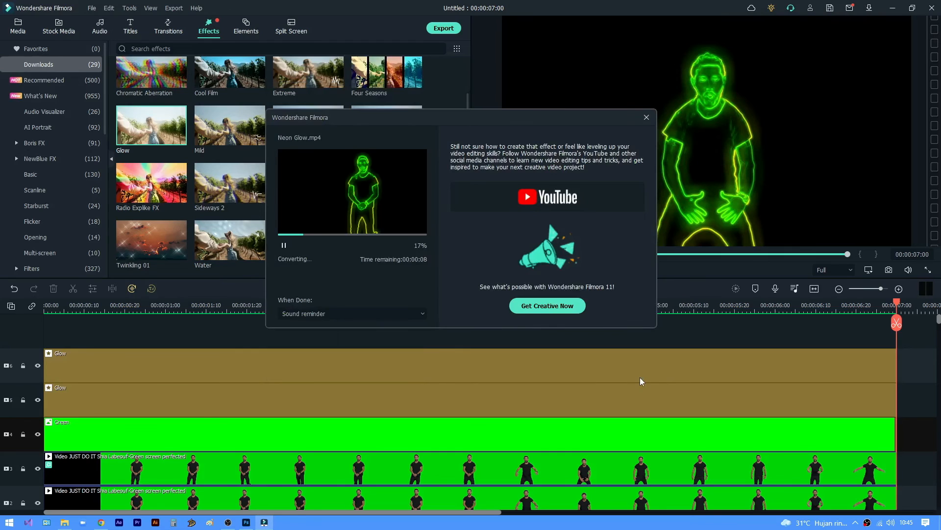